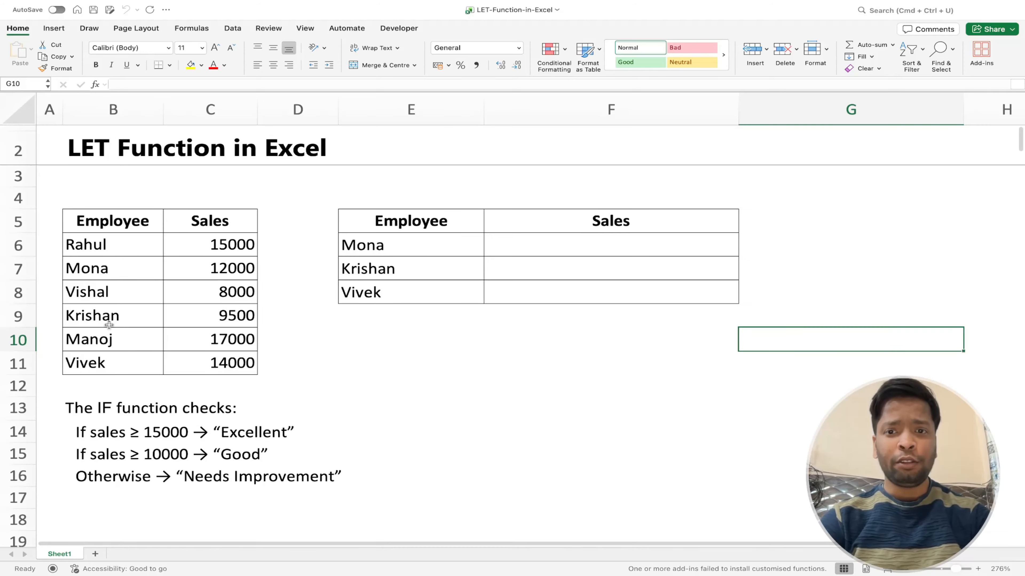
Start an XLOOKUP formula in cell F6 with E6 as the lookup value.
left_click(553, 239)
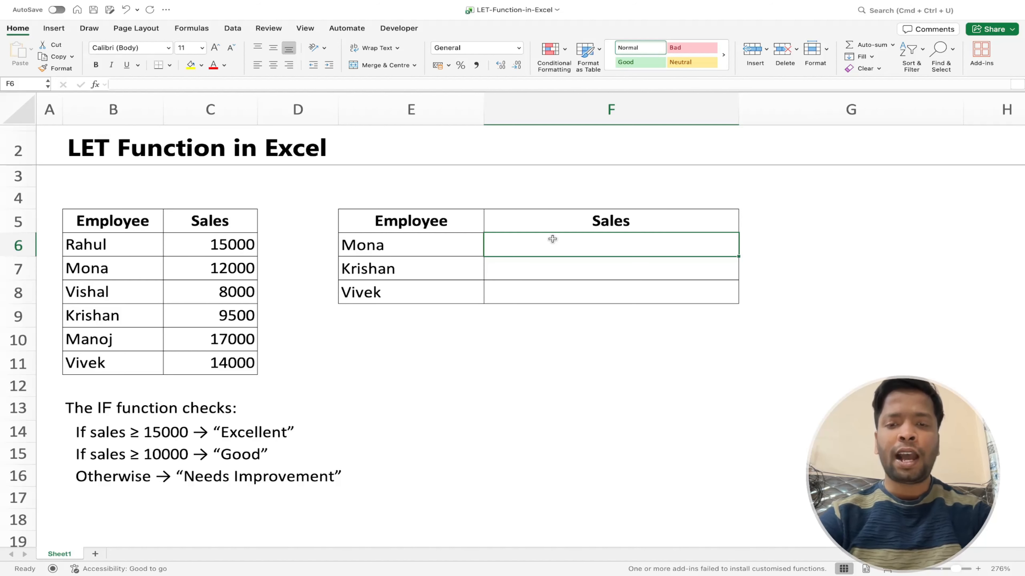
type("=x")
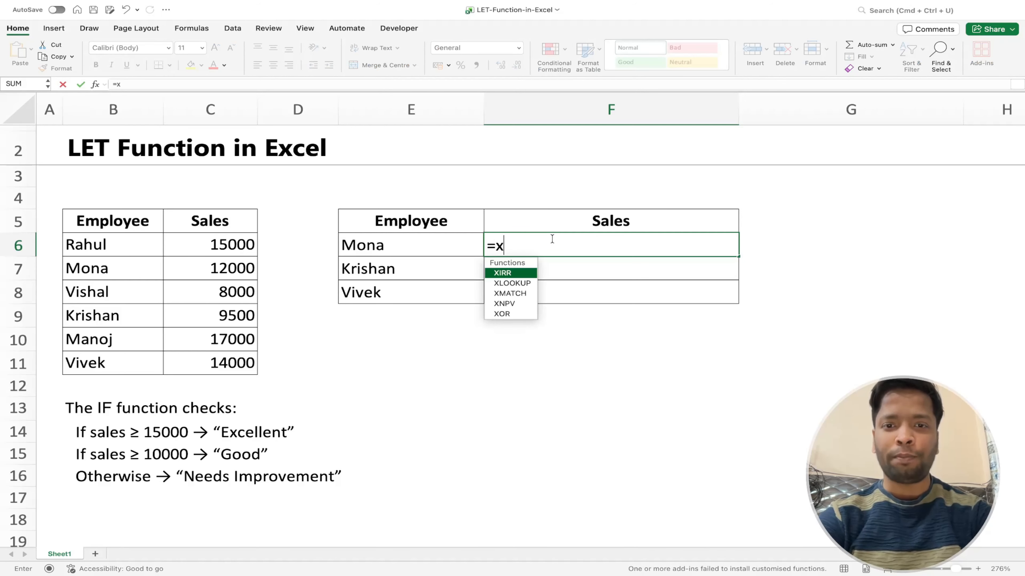
type("l")
key("Tab")
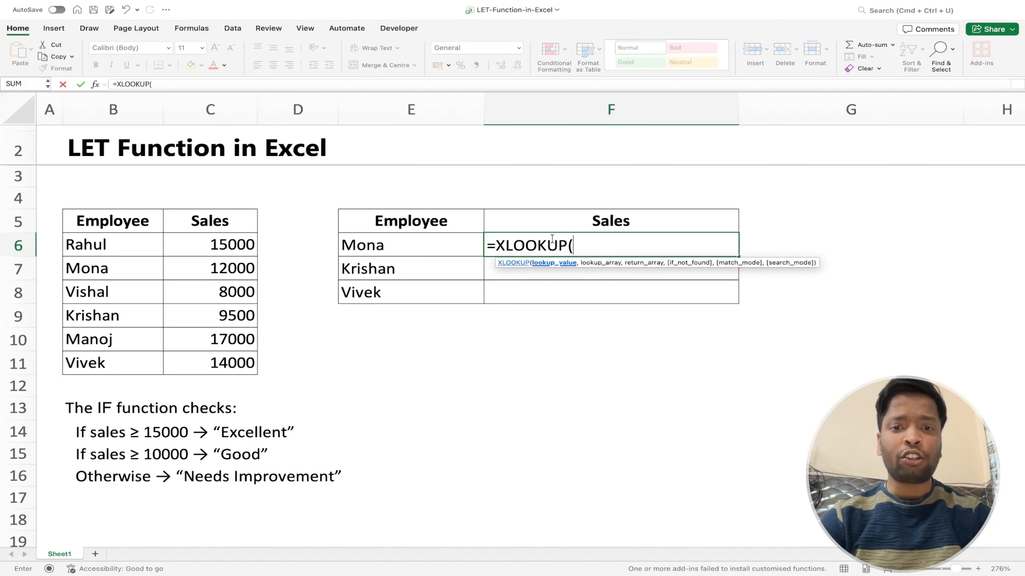
key("Left")
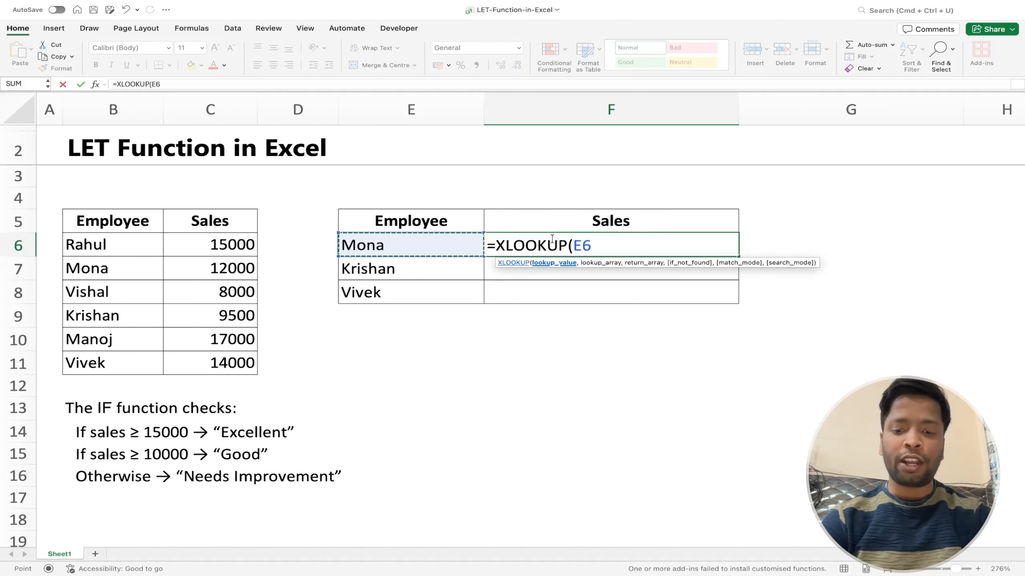
type(",")
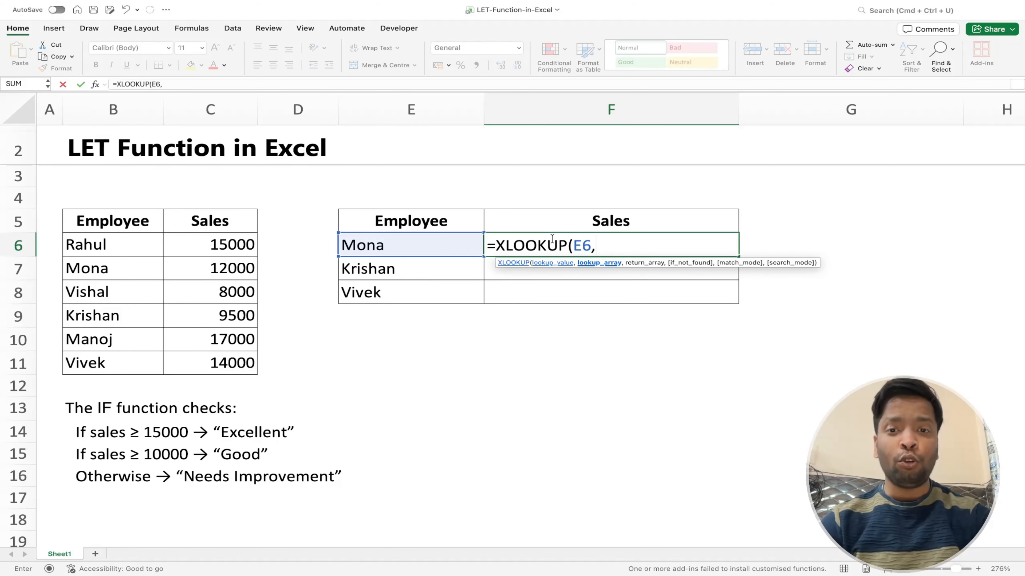
Set the XLOOKUP lookup array to the employee names as the absolute range $B$6:$B$11.
key("Left")
key("Left")
key("Left")
key("Left")
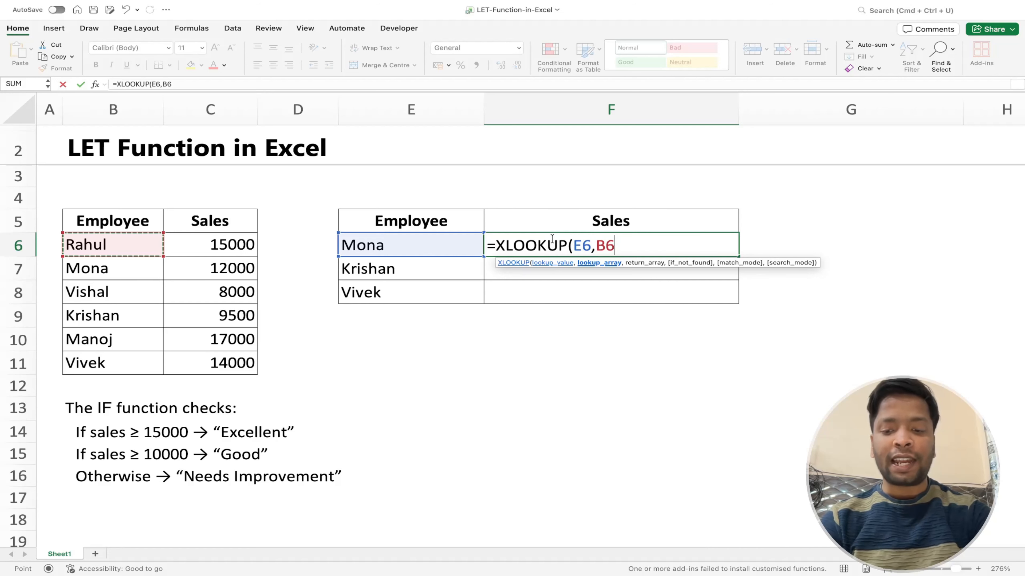
key("ctrl+shift+Down")
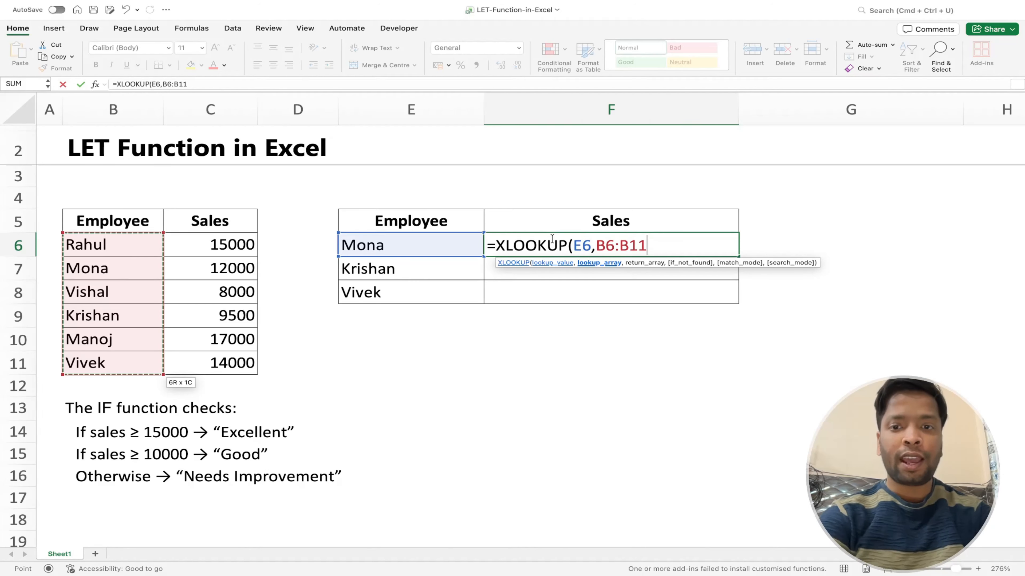
key("F4")
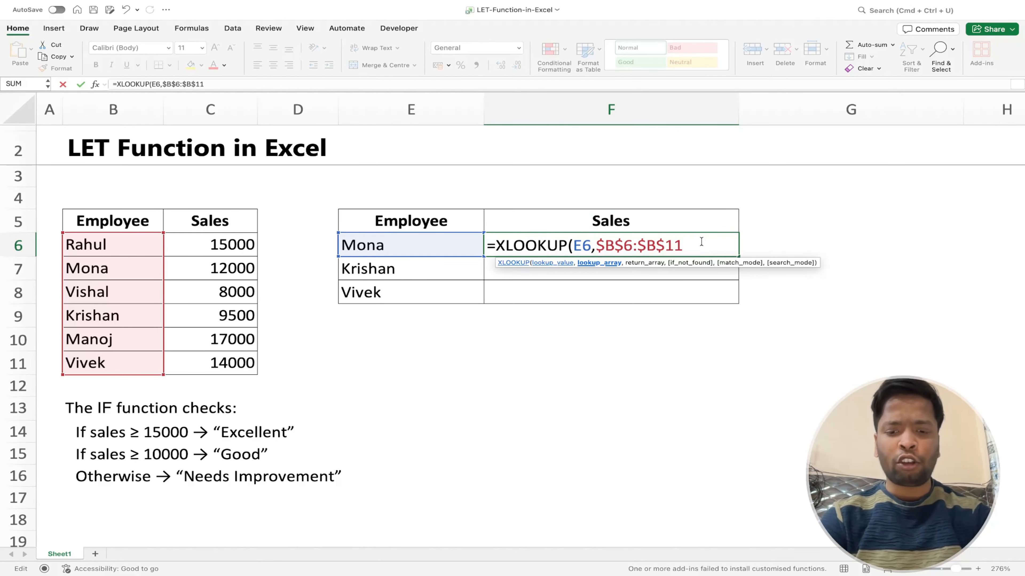
type(",")
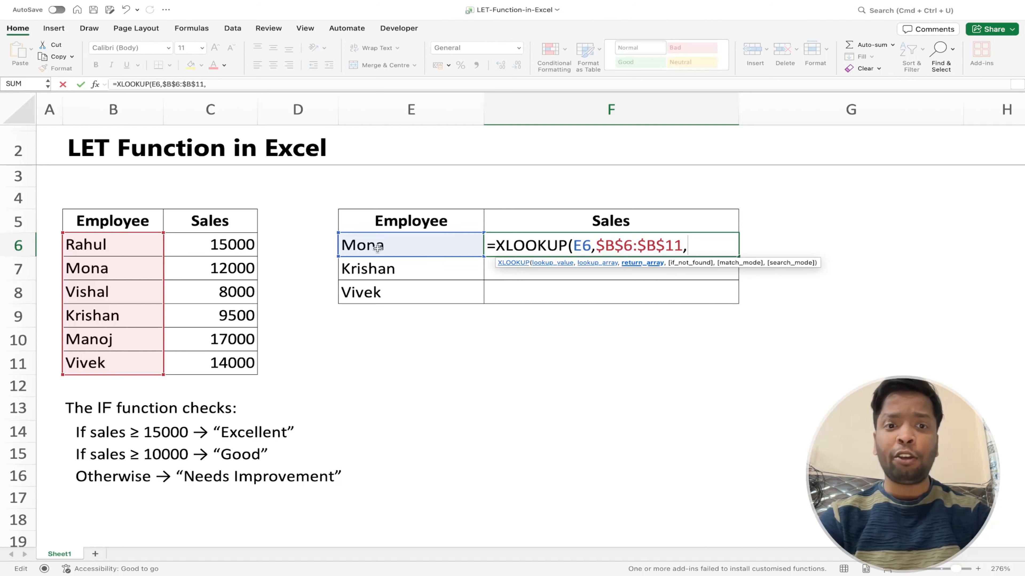
Complete the XLOOKUP with the absolute return array $C$6:$C$11 and fill the formula down to F8.
left_click_drag(249, 249, 242, 355)
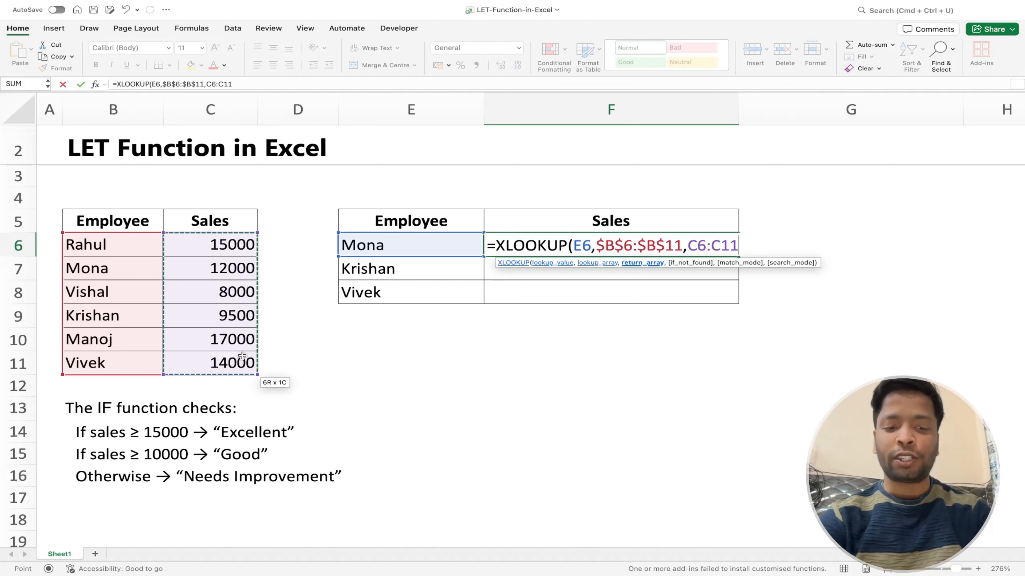
key("F4")
key("Return")
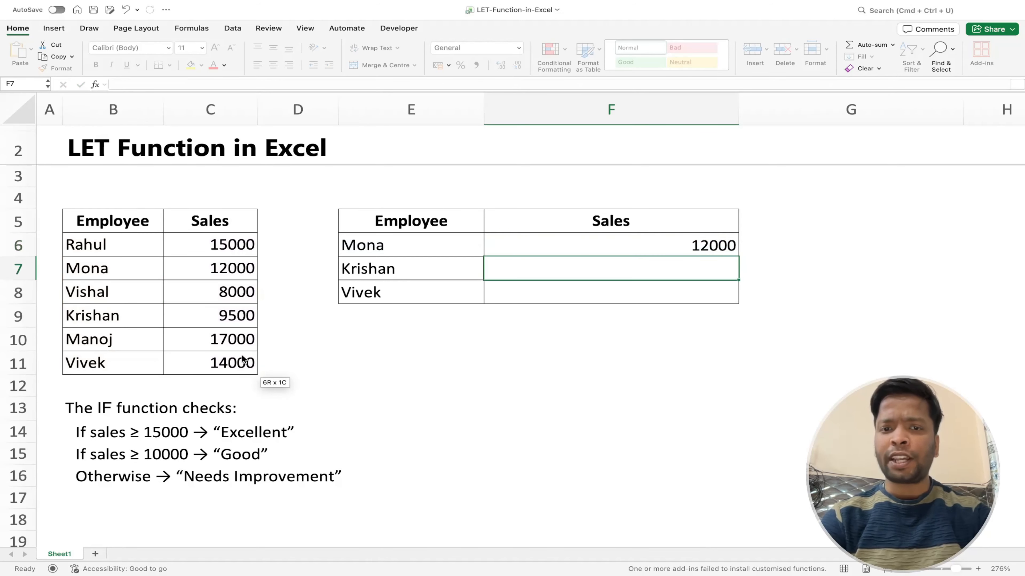
left_click(550, 250)
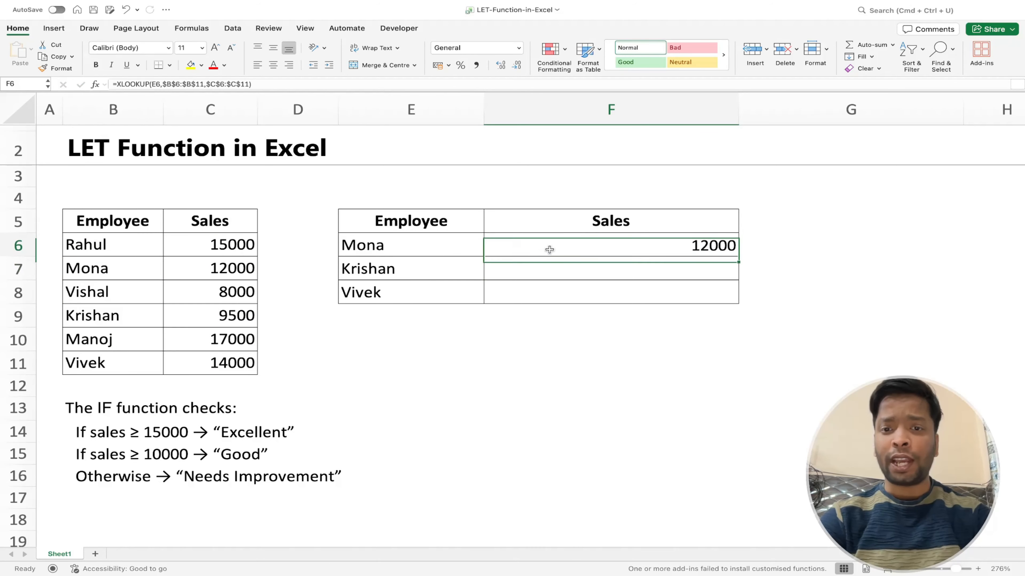
double_click(737, 256)
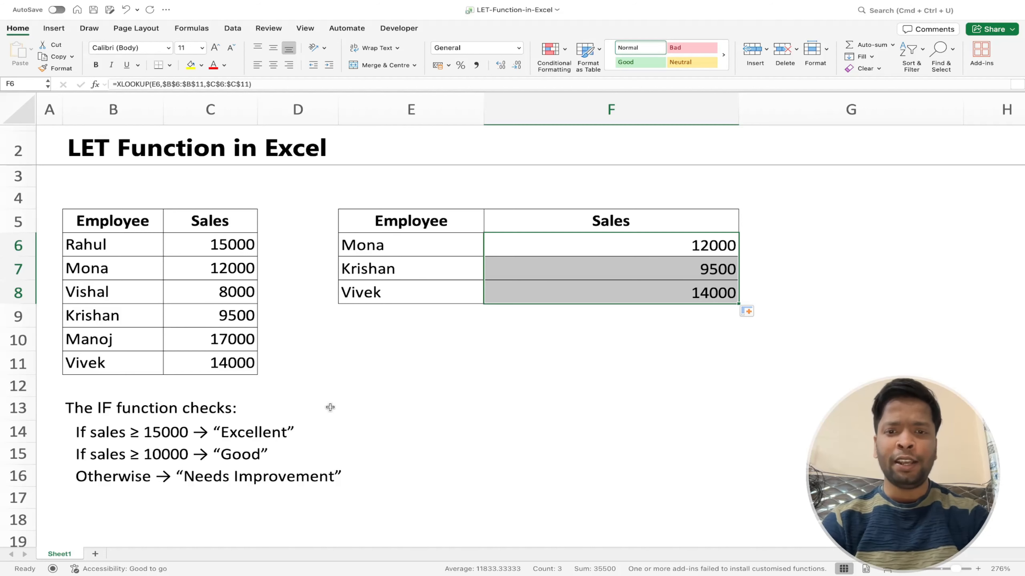
Insert an IF function in front of the XLOOKUP in cell F6, using the lookup as its logical test.
double_click(540, 246)
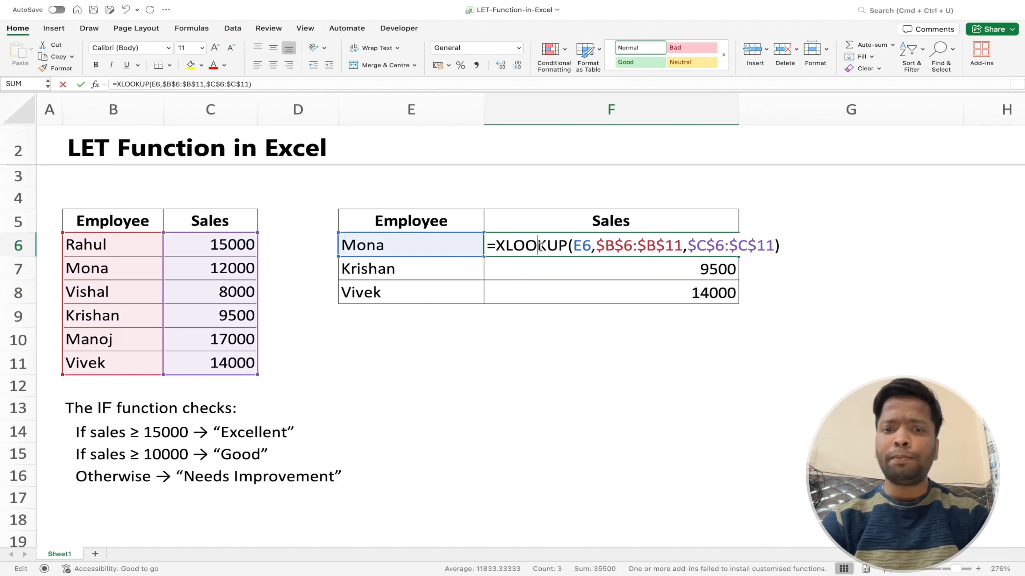
key("Left")
key("Left")
key("Left")
key("Left")
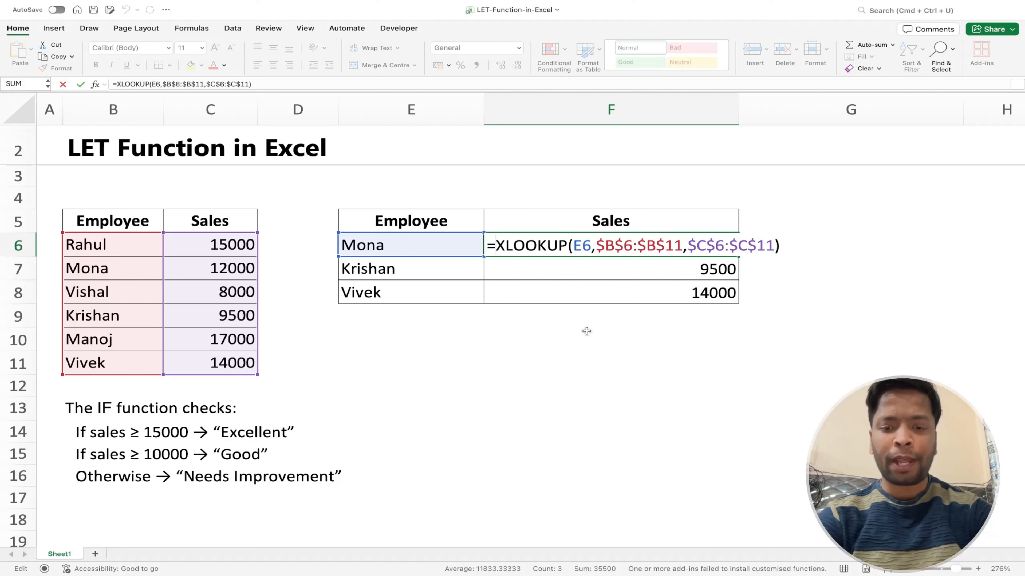
type("IF(")
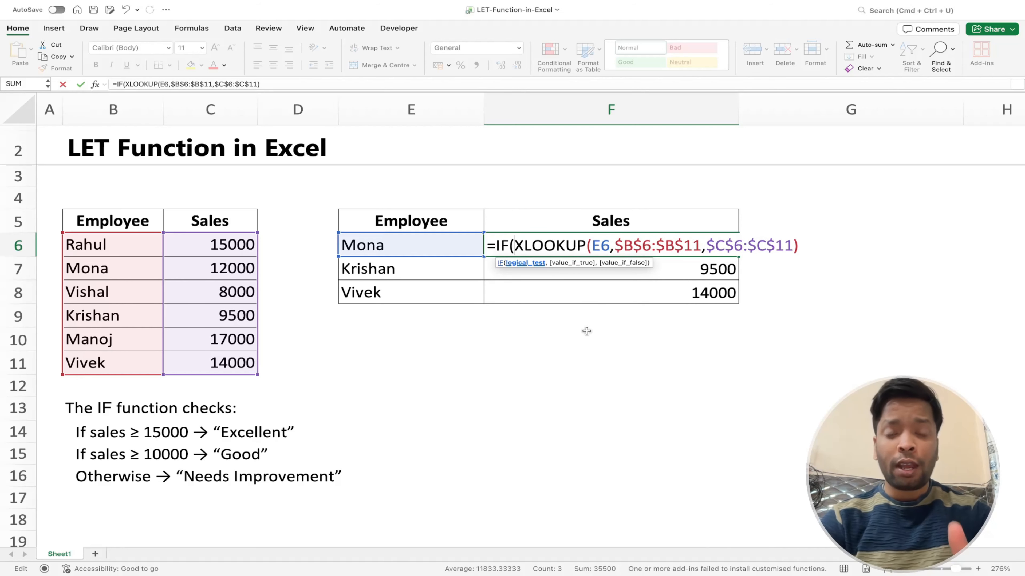
Extend the IF's logical test so the looked-up sales are compared with >=15000.
left_click(803, 248)
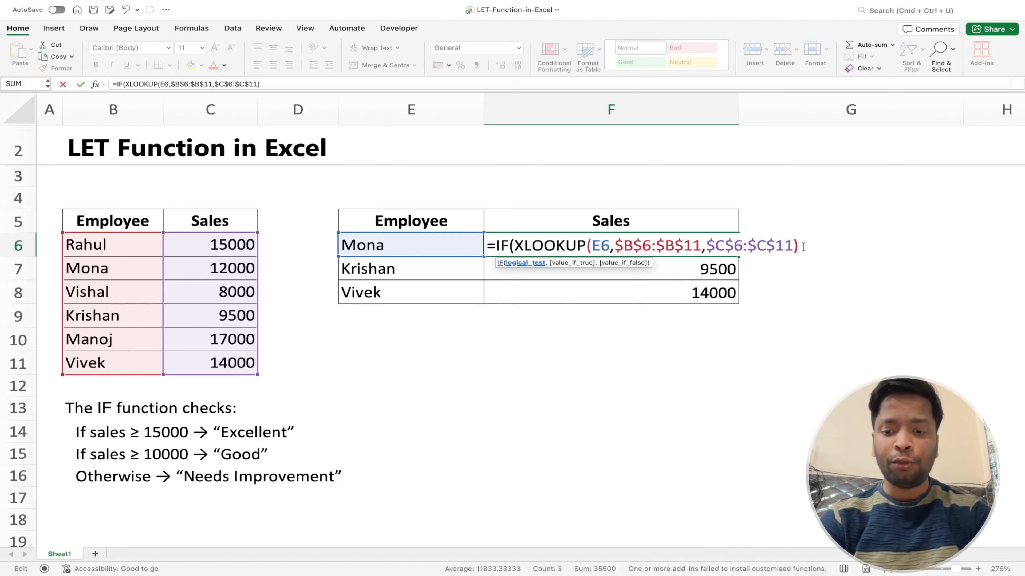
type(">")
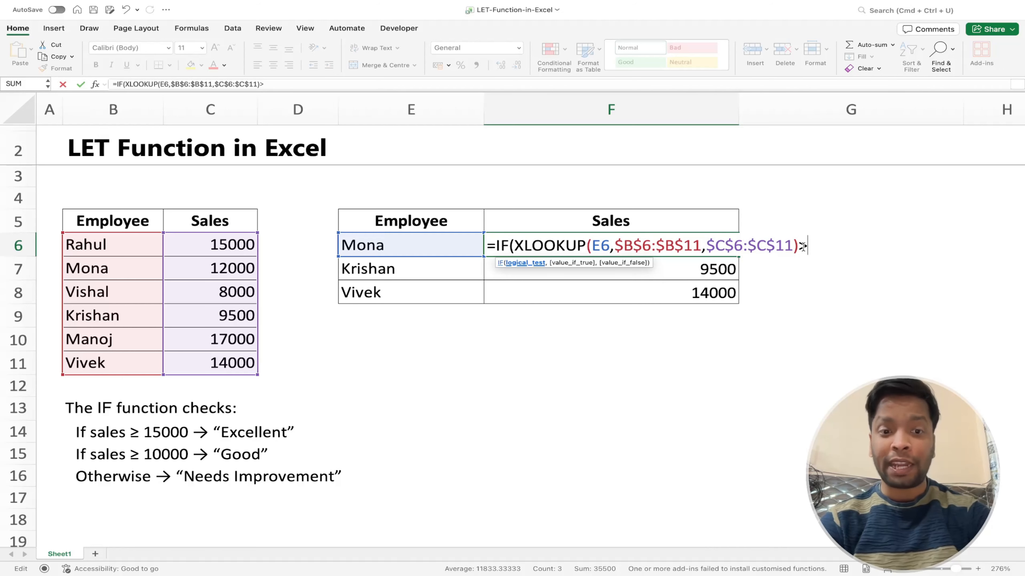
type("=")
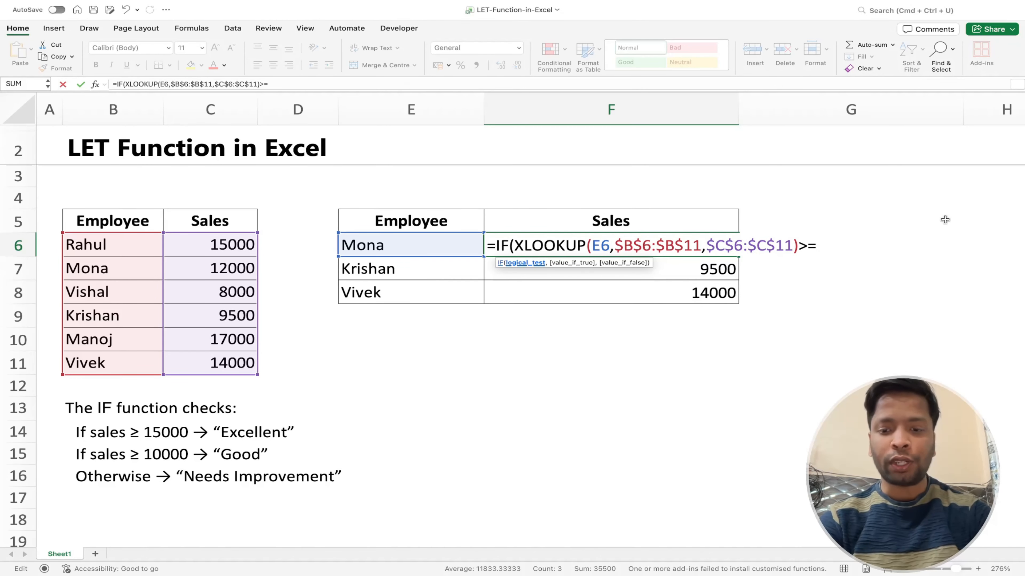
type("1599")
type("000")
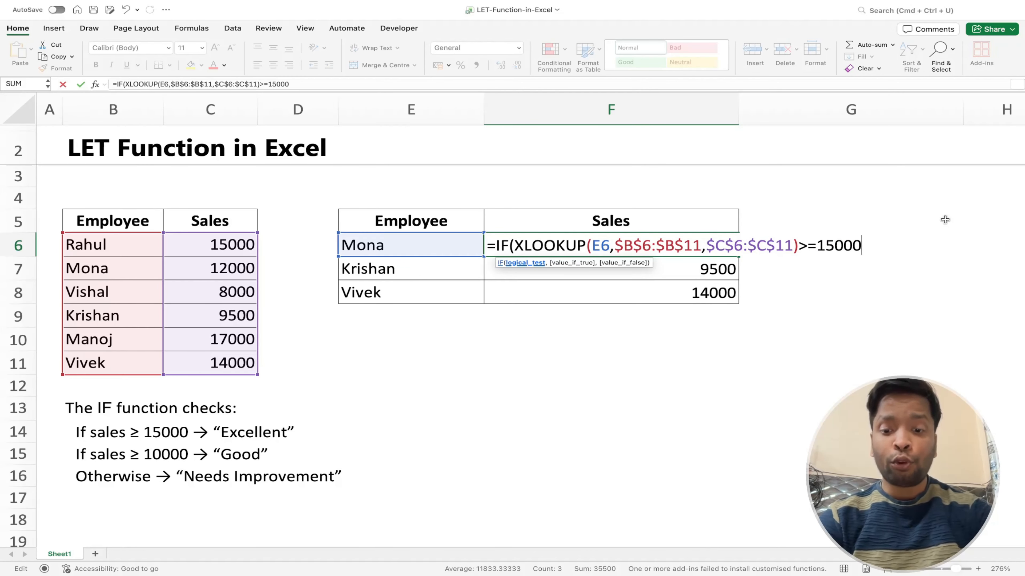
Add "Excellent" as the IF's value if true and start a nested IF as its value if false.
type(",\"Ex")
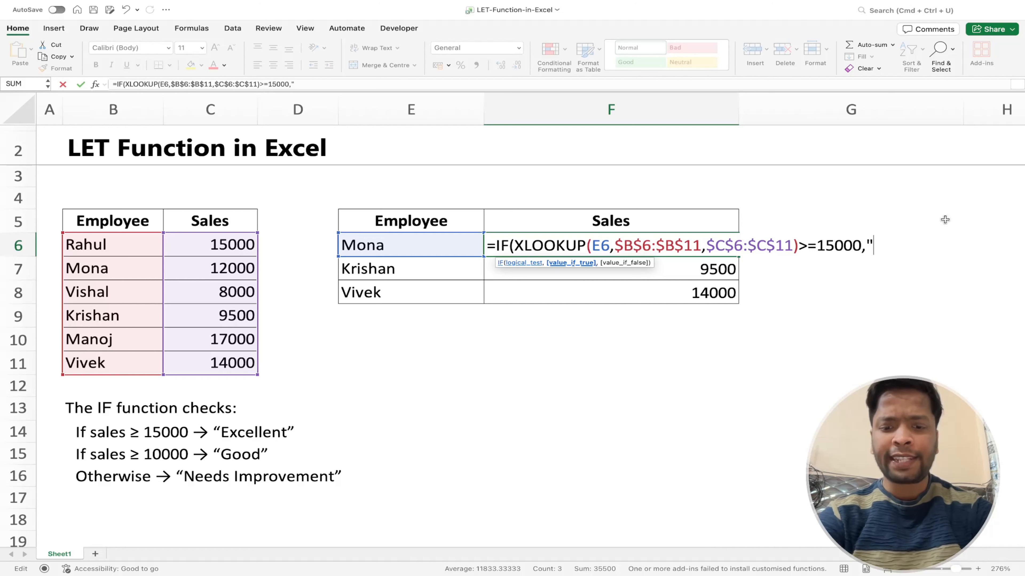
type("cellent")
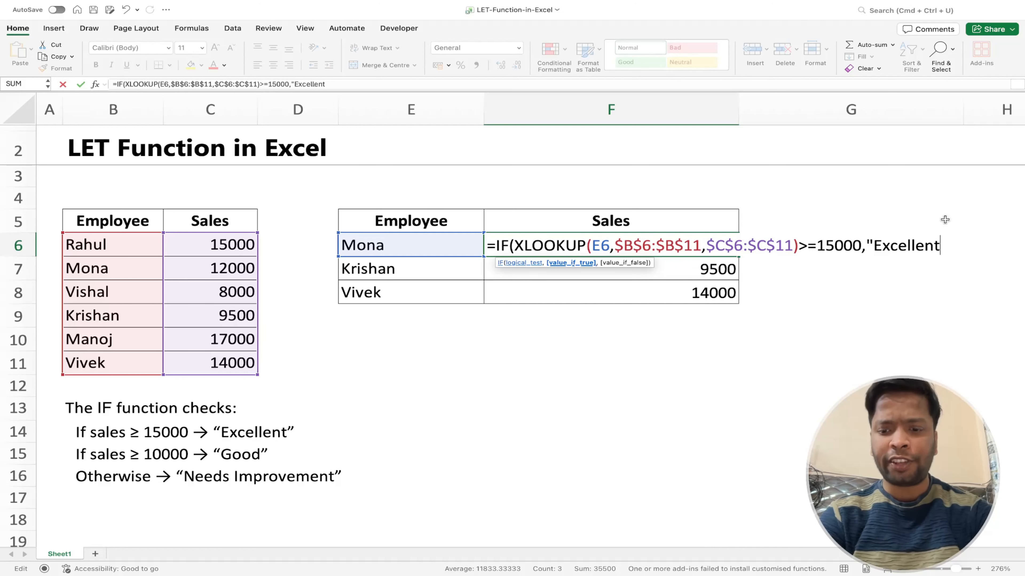
type("\"")
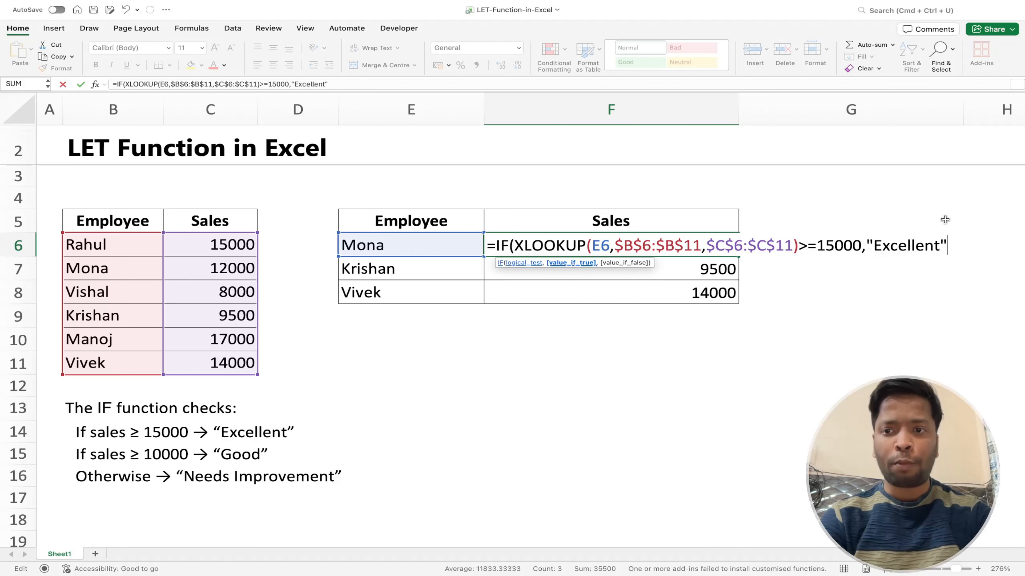
type(",")
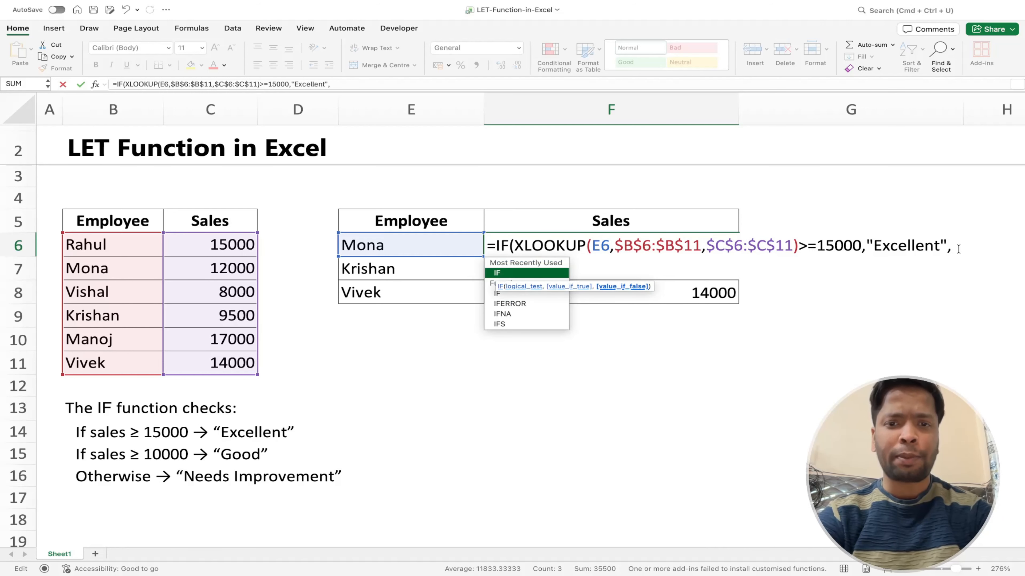
type("if(")
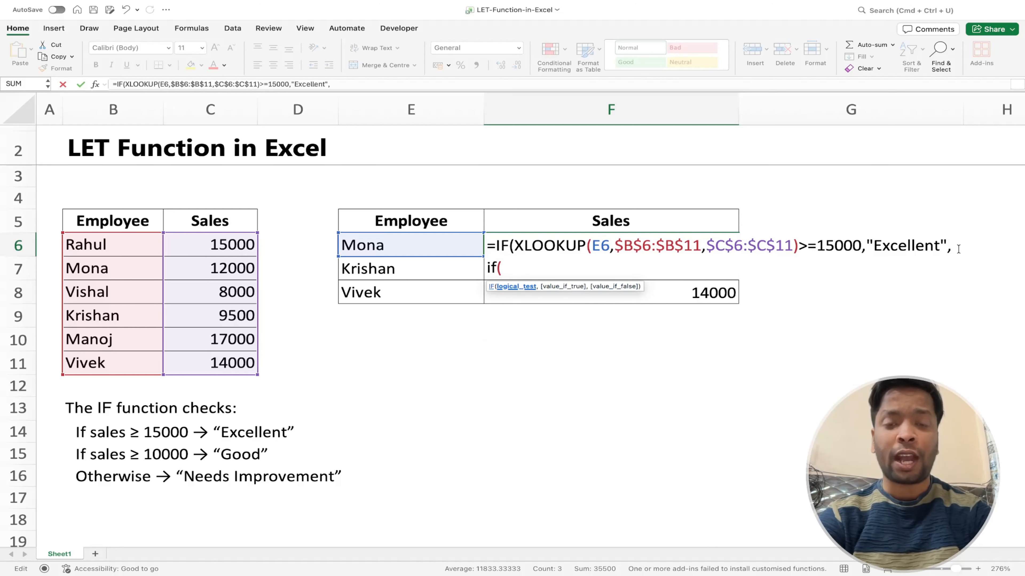
type("XLOOKUP(")
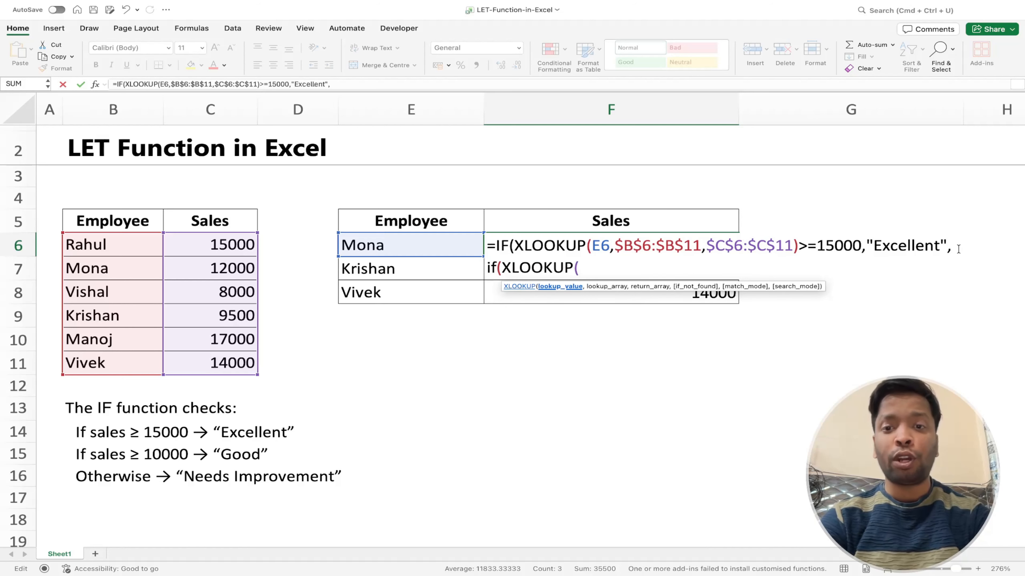
key("BackSpace")
key("BackSpace")
key("BackSpace")
key("BackSpace")
key("BackSpace")
key("BackSpace")
key("BackSpace")
key("BackSpace")
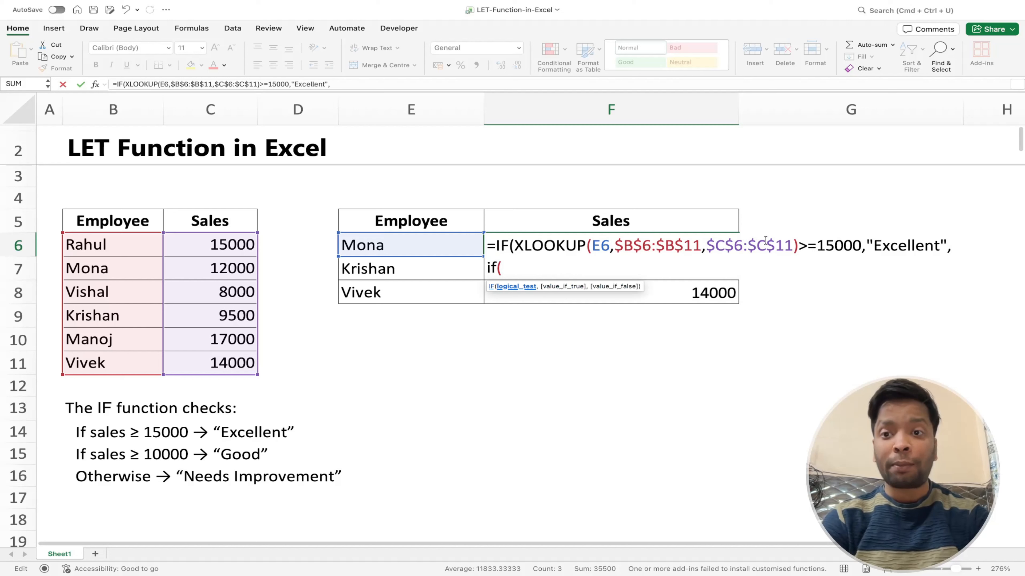
Copy the complete XLOOKUP expression from the first IF into the nested IF's logical test.
left_click_drag(794, 246, 512, 252)
key("super+c")
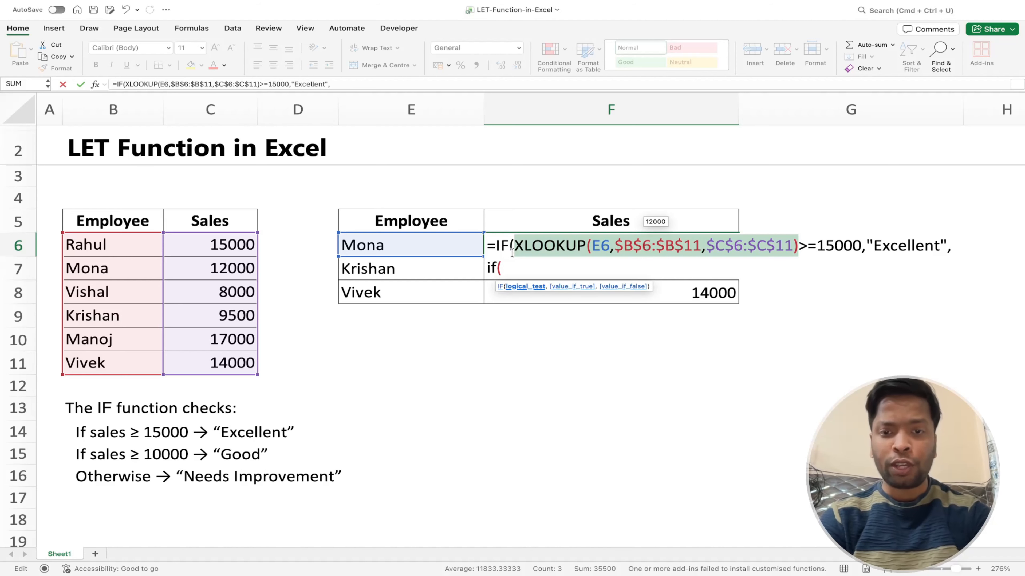
left_click(509, 268)
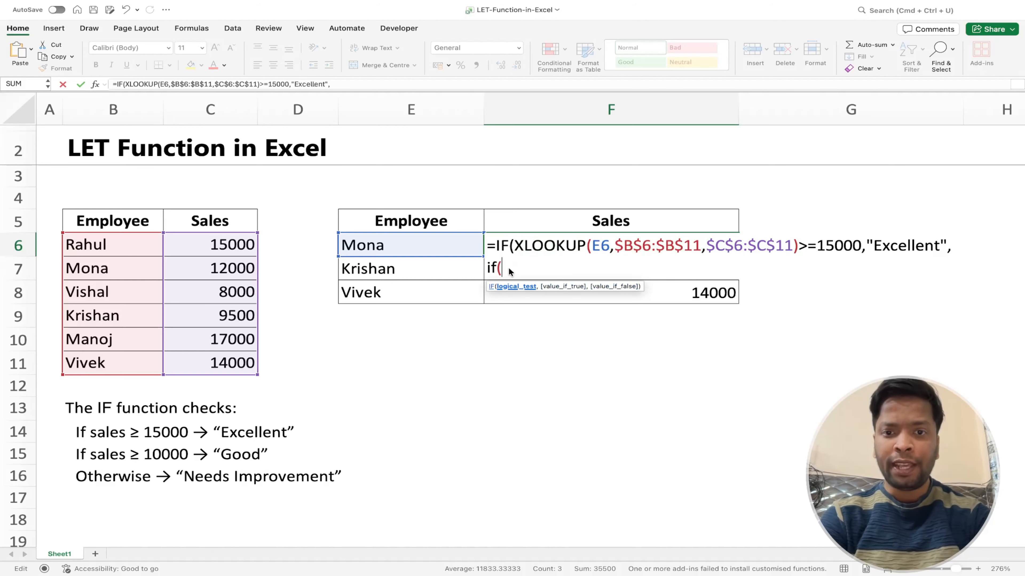
key("super+v")
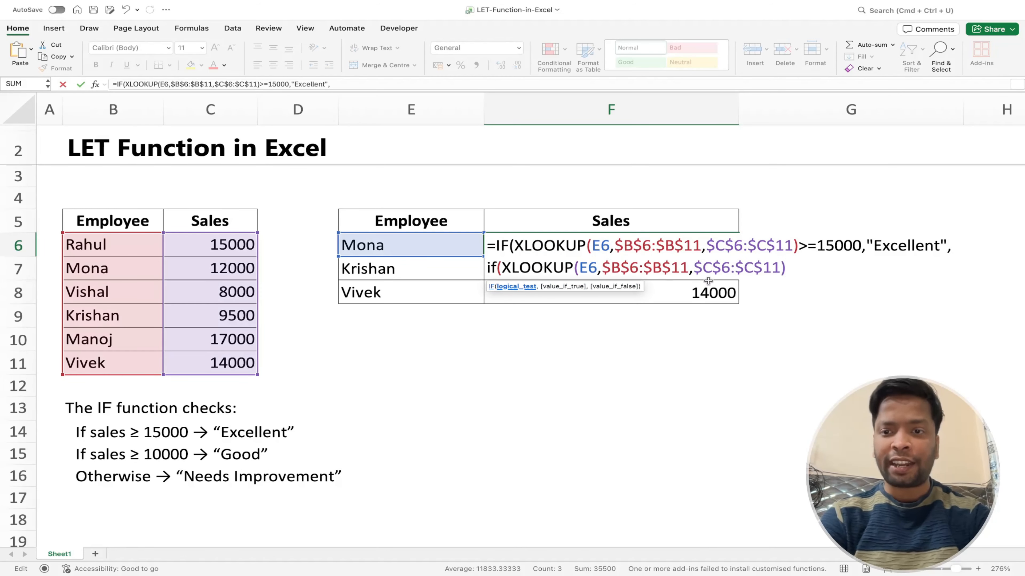
Complete the nested IF's logical test in F6 with >=10000 and give "Good" as its value if true.
type(">")
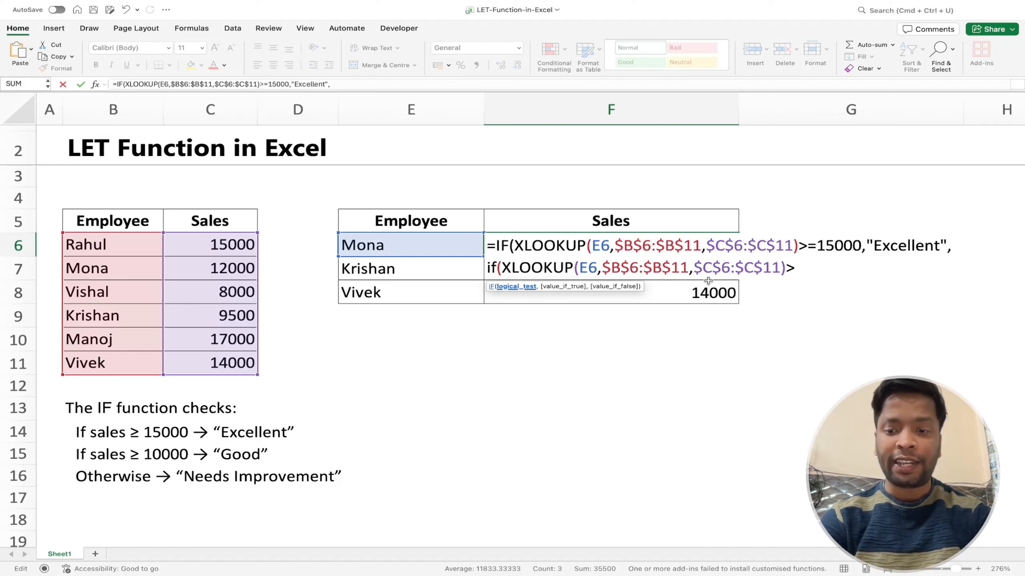
type("=")
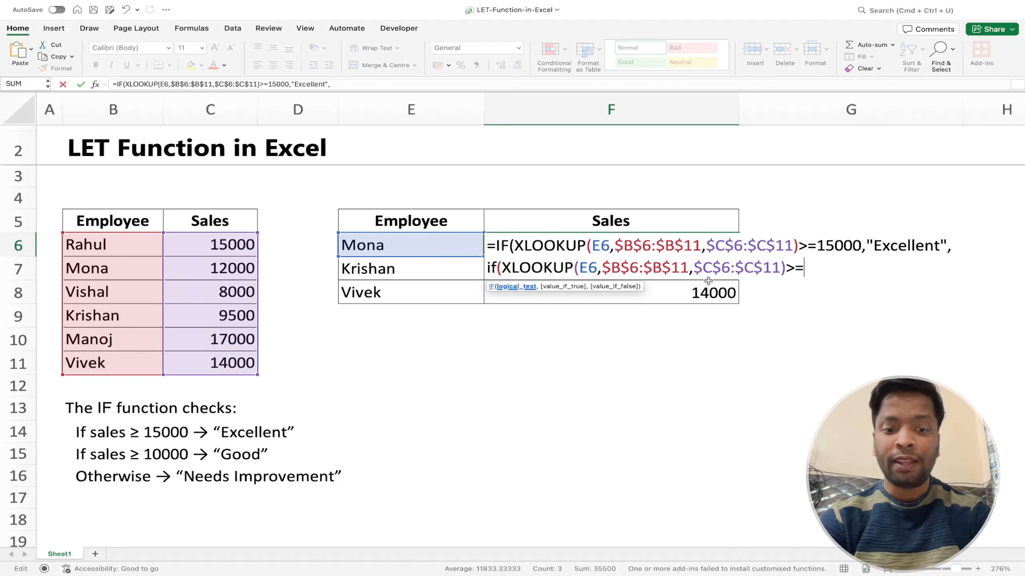
type("10000")
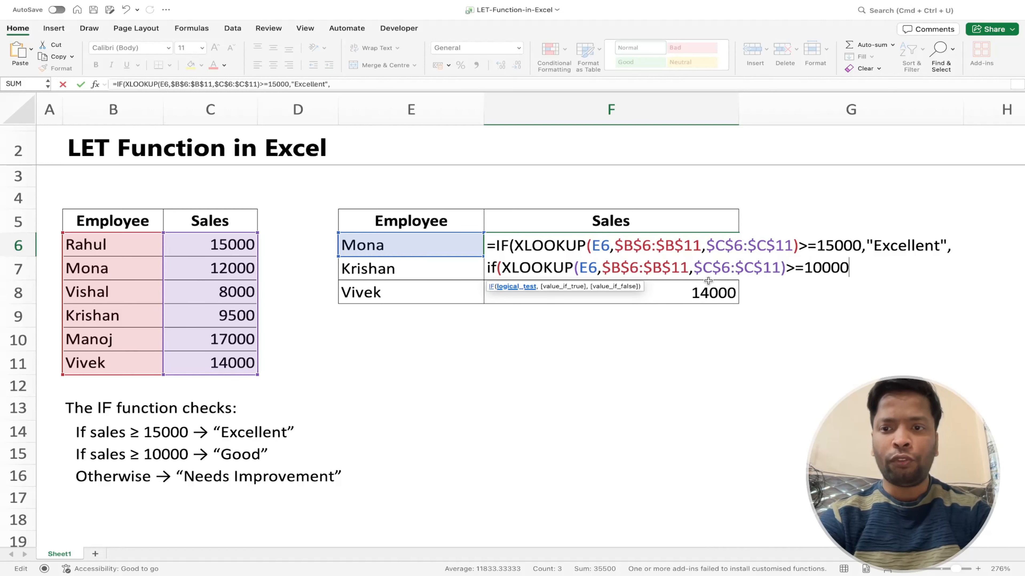
type(",\"")
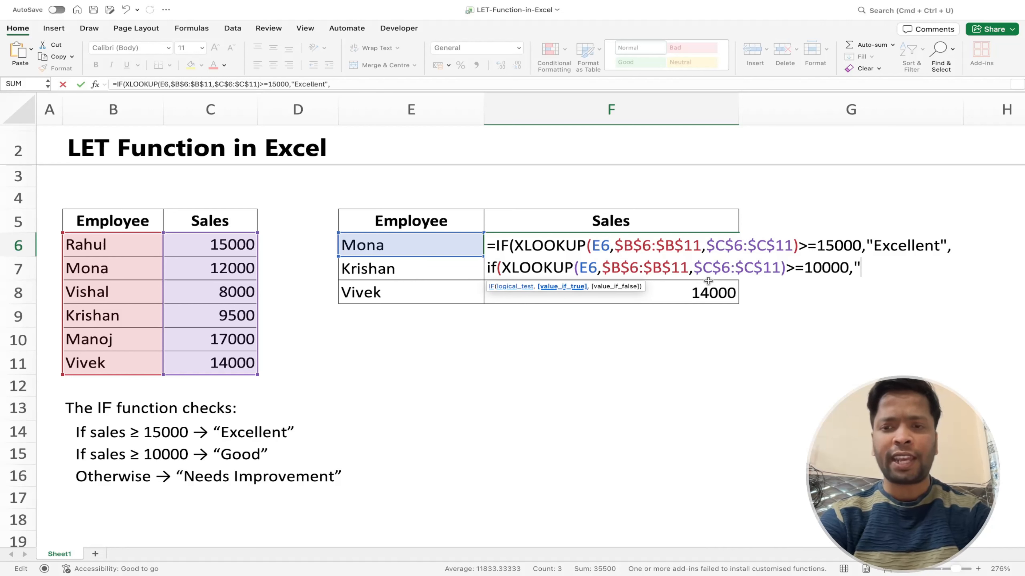
type("Good")
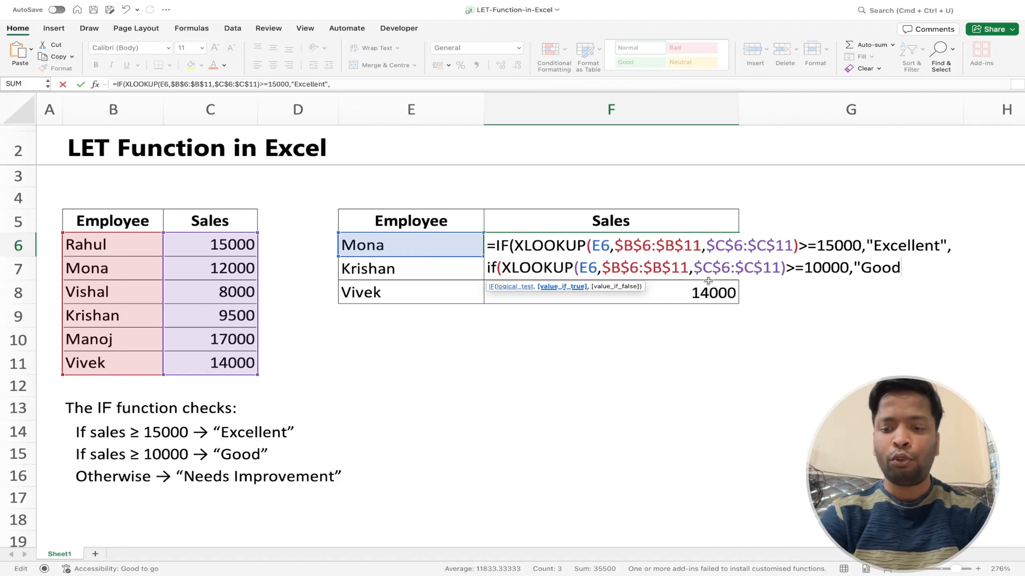
type("\",")
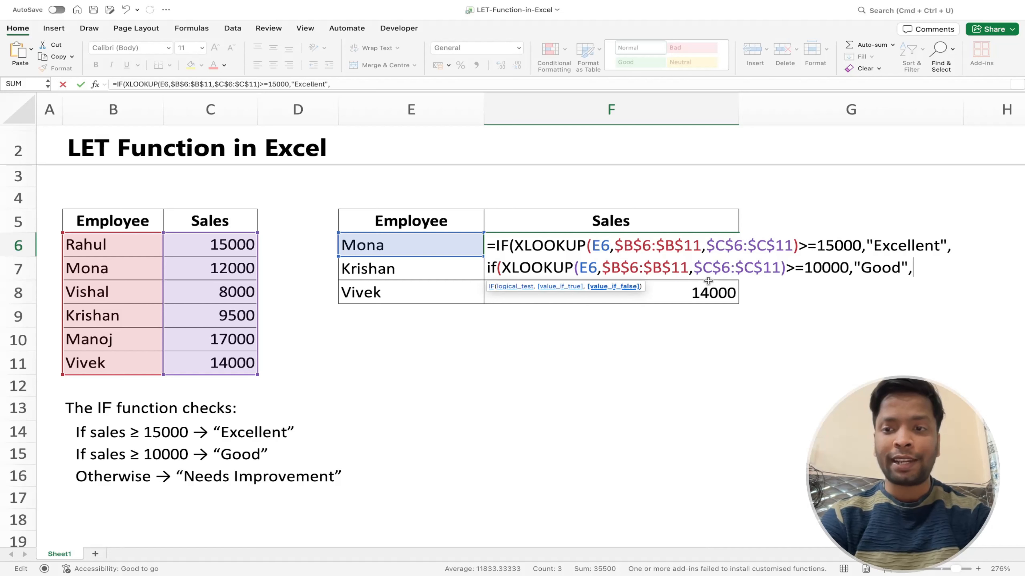
Finish the F6 formula with "Need Imporvement" on a new line as the final value, and fill it down to F8.
key("alt+Return")
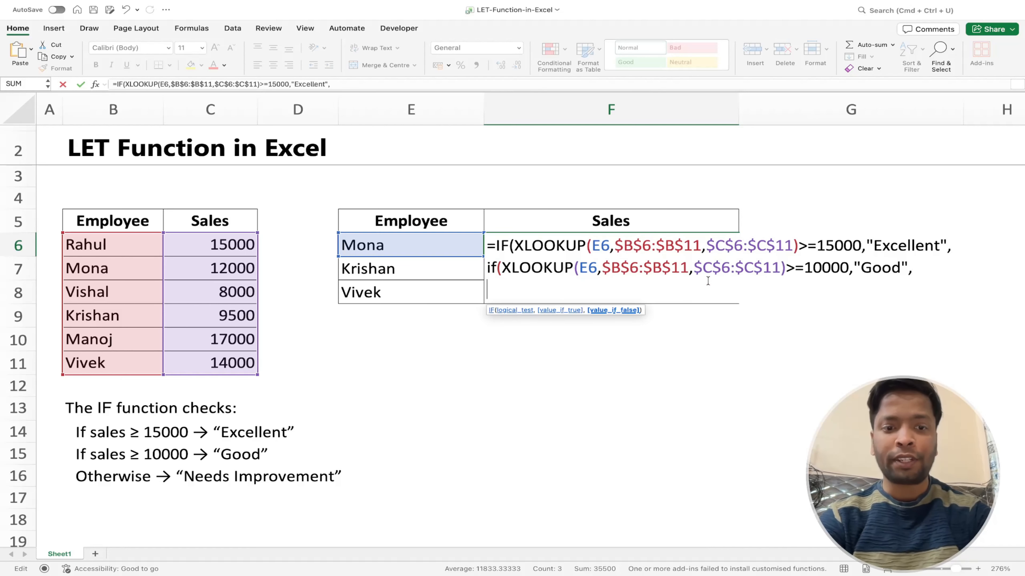
type("\"Need Imporvement\"")
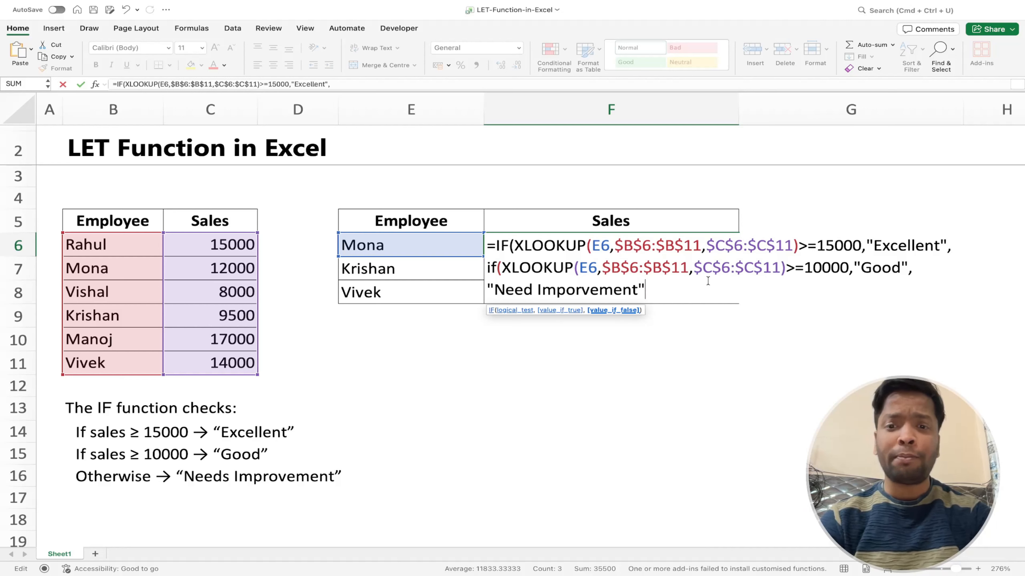
type(")")
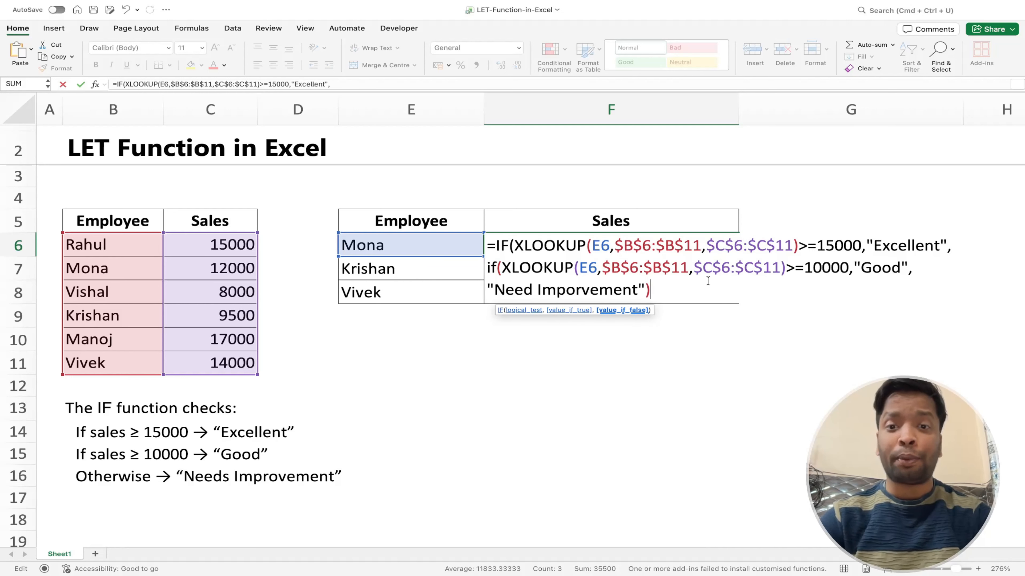
type(")")
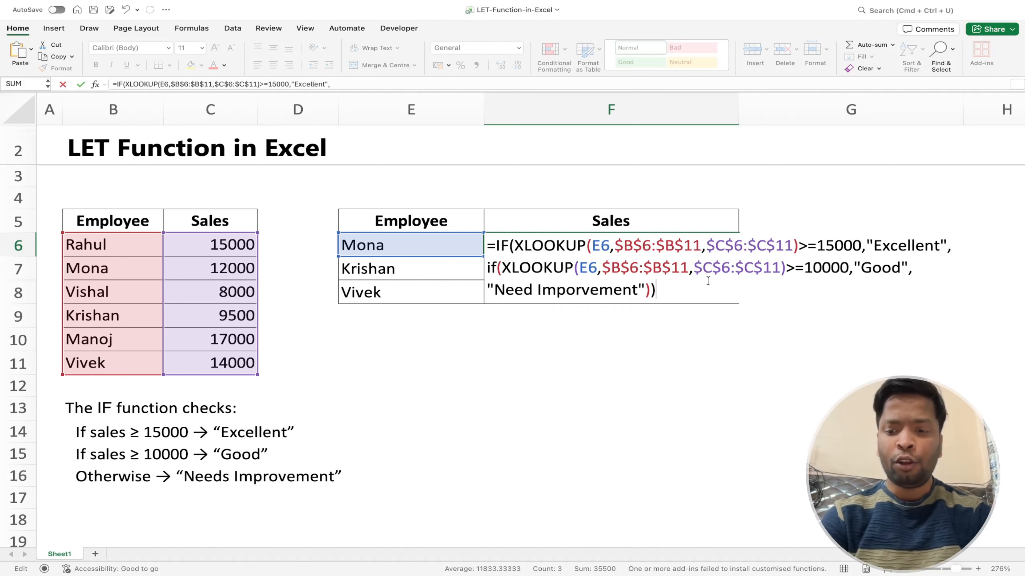
key("Return")
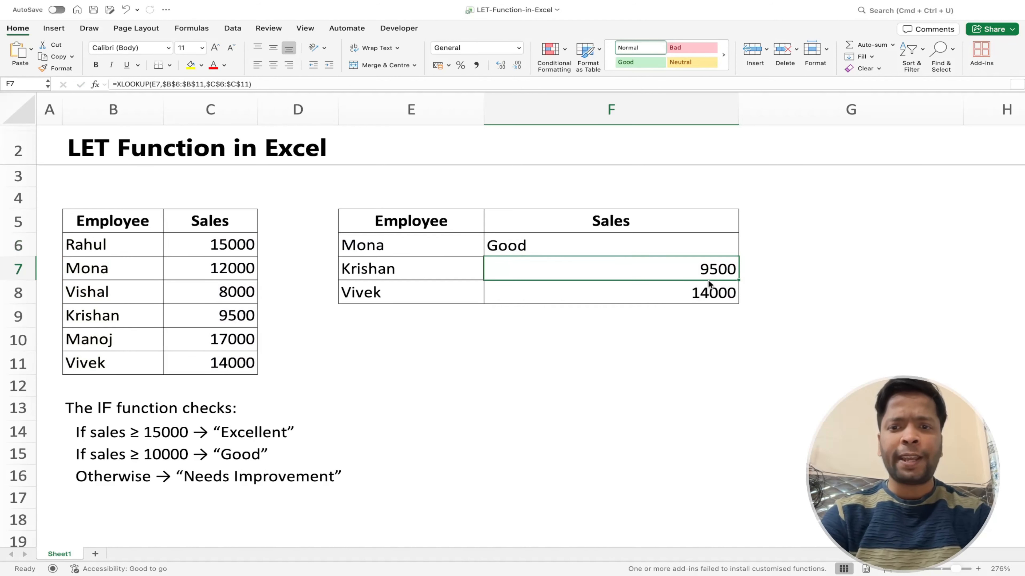
left_click(718, 245)
double_click(739, 256)
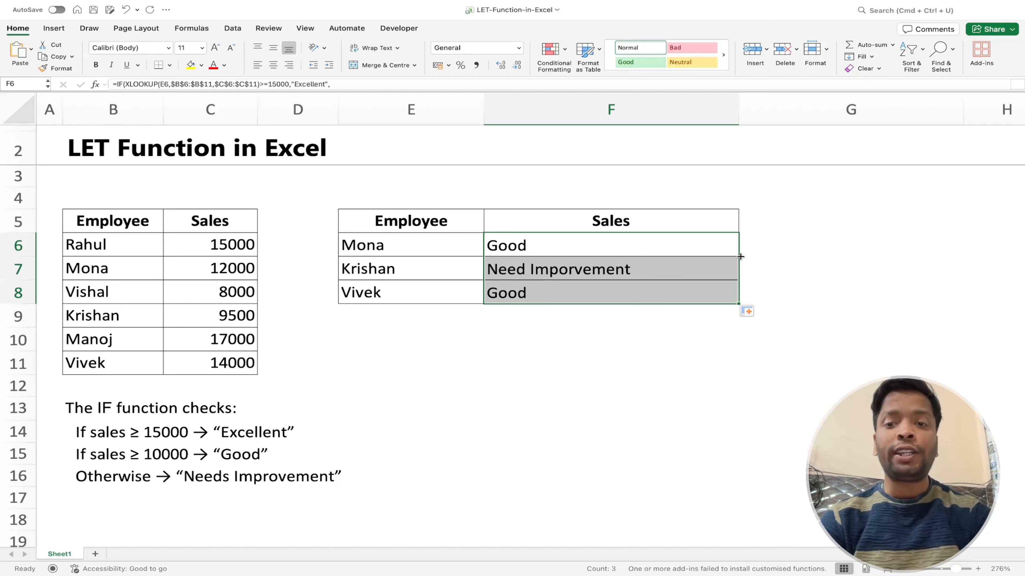
Start a LET formula in cell G6 that defines the name s as XLOOKUP(E6,$B$6:$B$11,$C$6:$C$11).
left_click(768, 242)
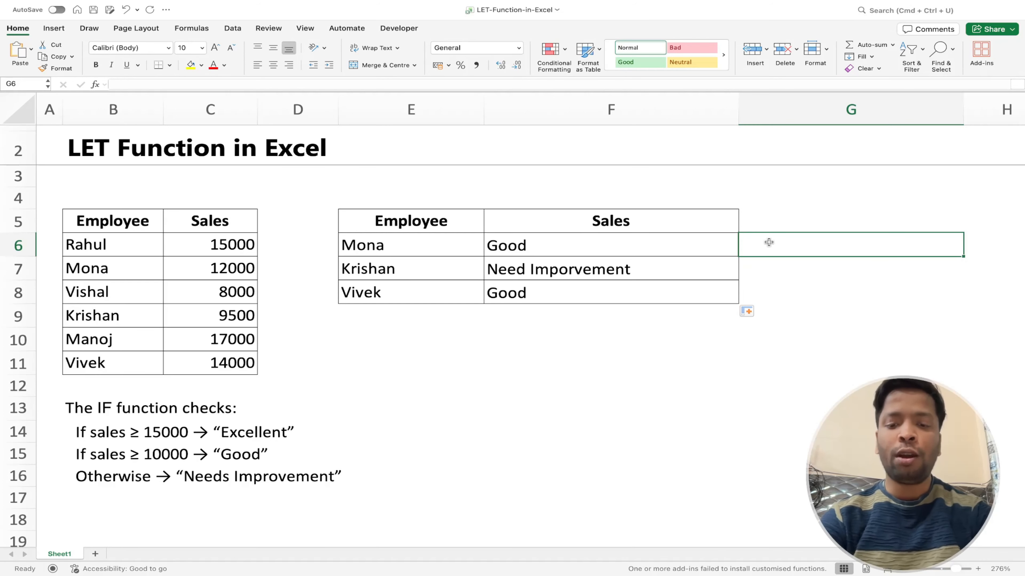
type("=le")
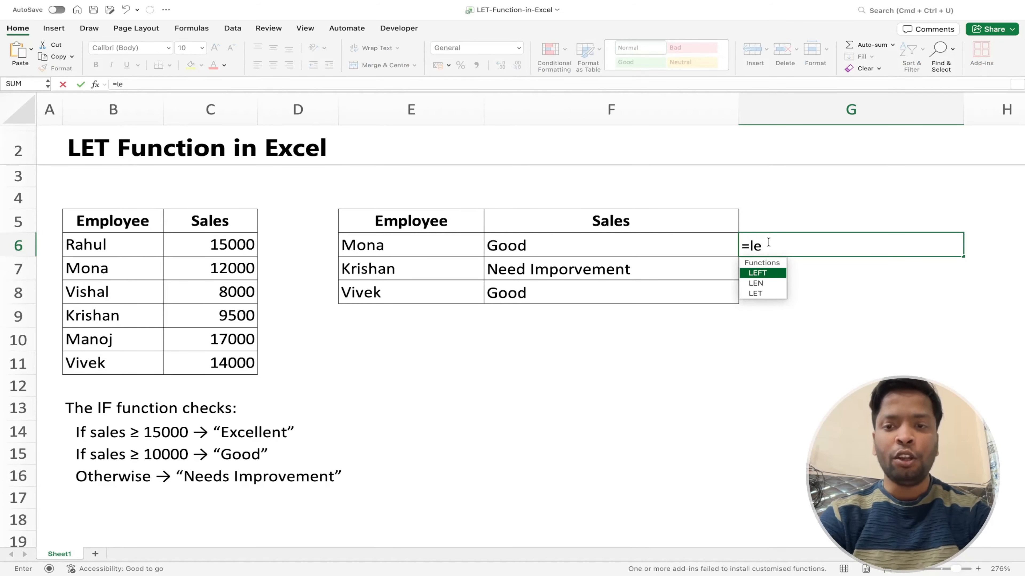
double_click(760, 294)
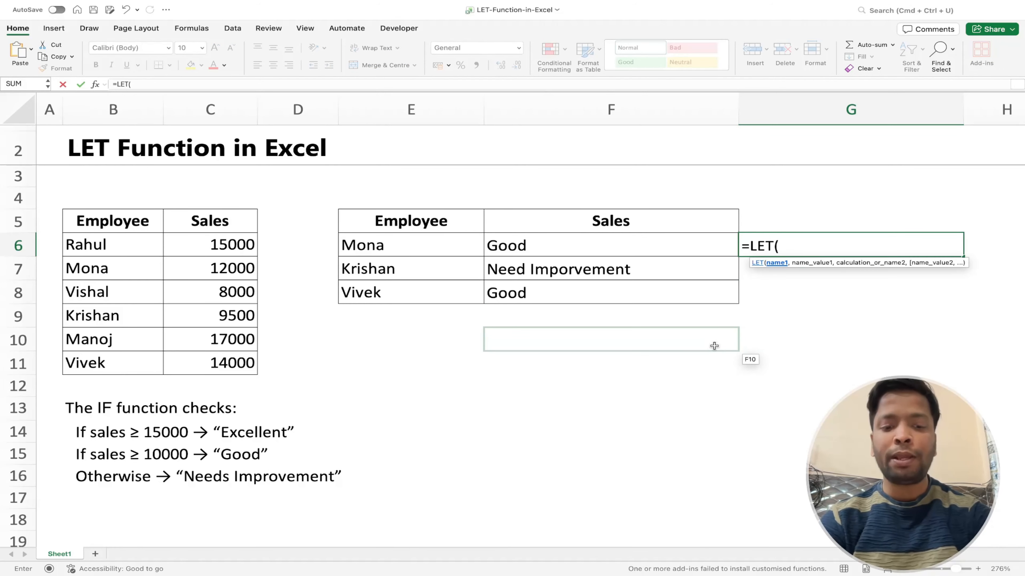
type("s")
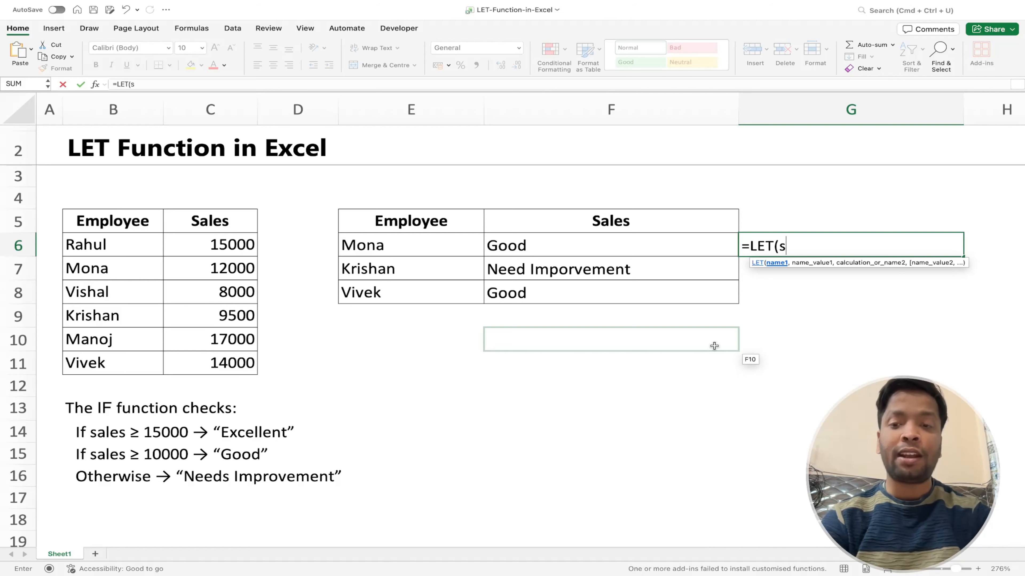
type(",")
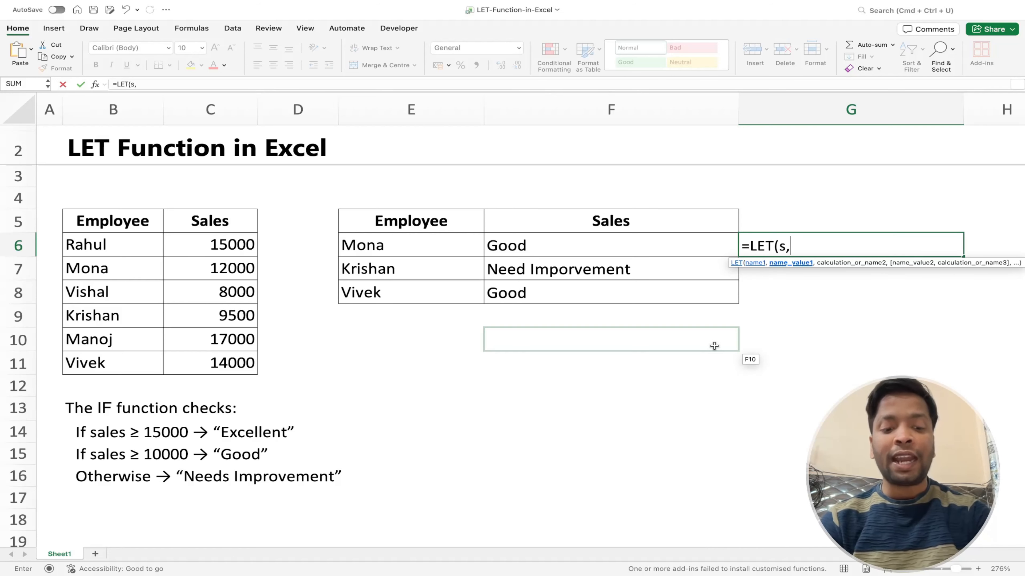
type("XLOOKUP(E6,$B$6:$B$11,$C$6:$C$11)")
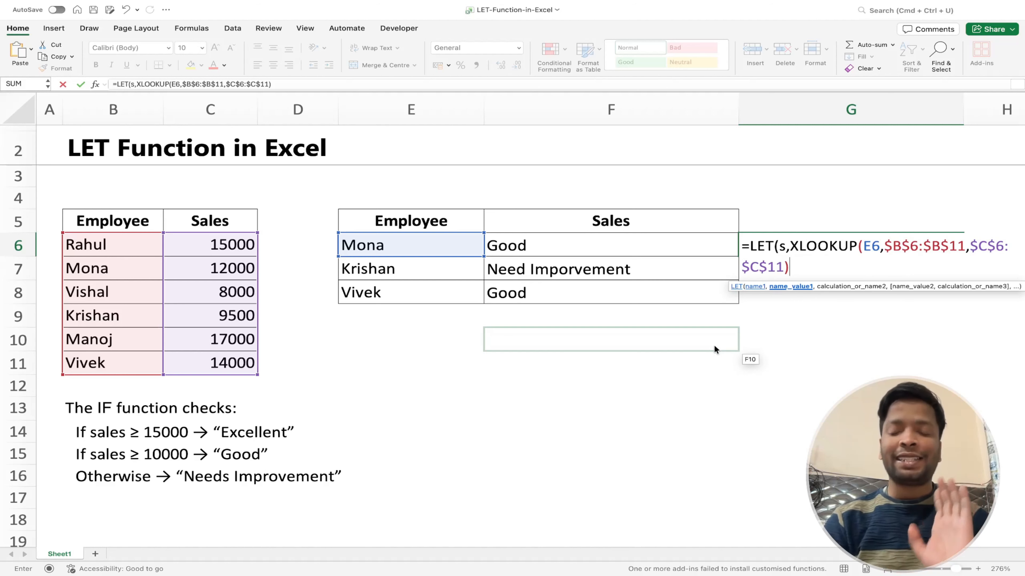
type(",")
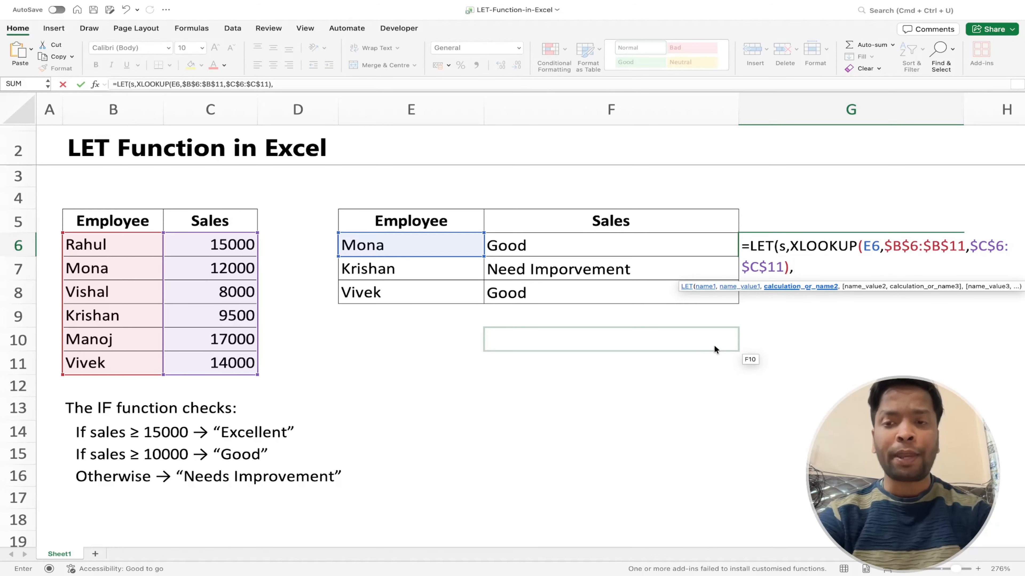
Add an IF as the LET calculation, testing s>=15000 and returning "Excellent" if true.
type("IF(")
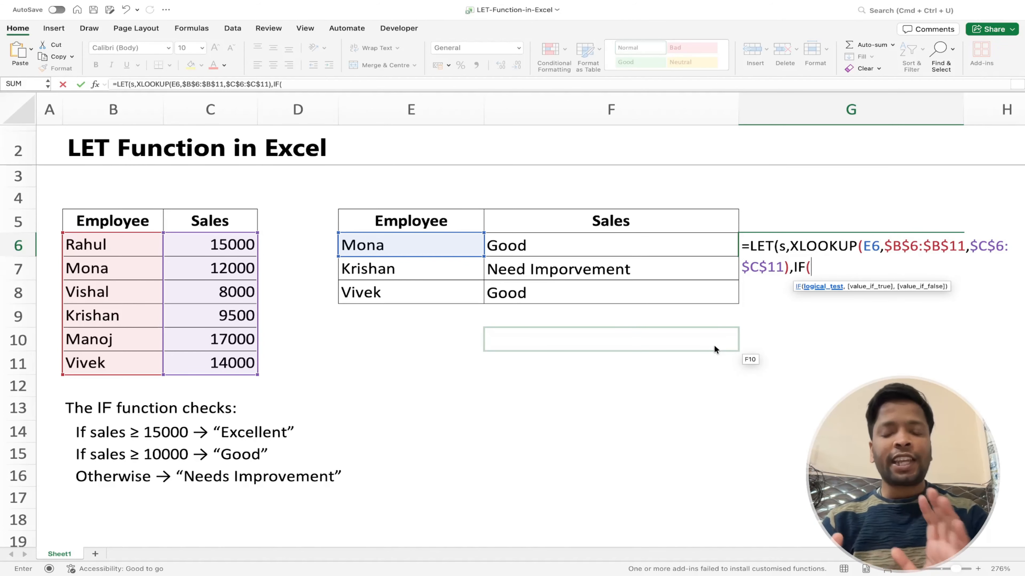
type("s")
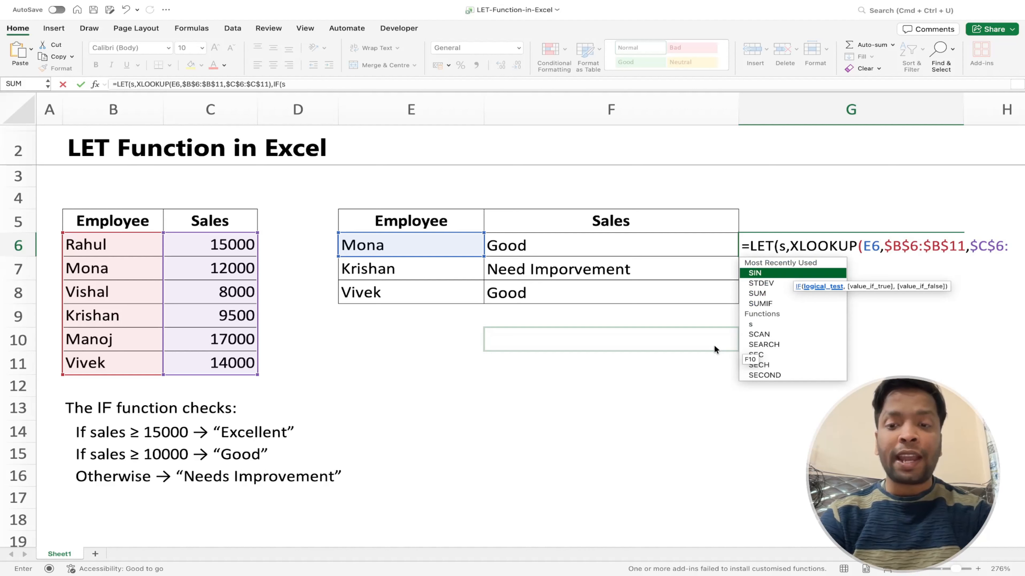
type(">=")
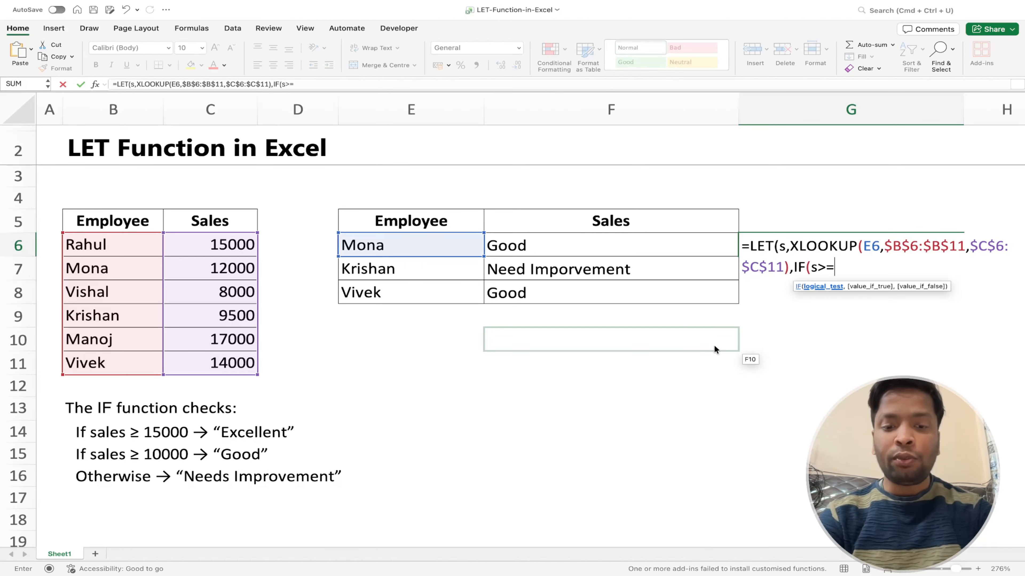
type("150")
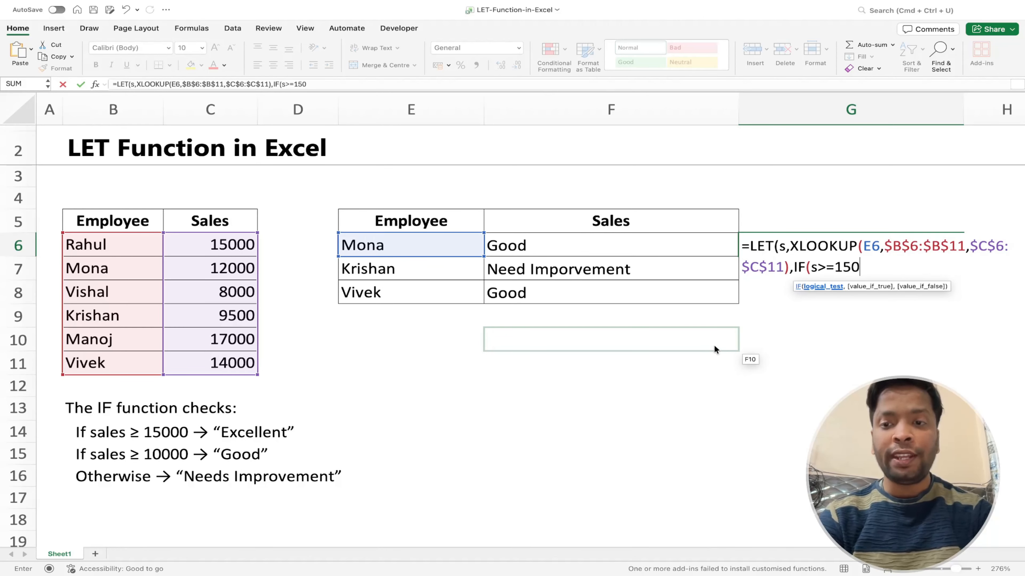
type("00,")
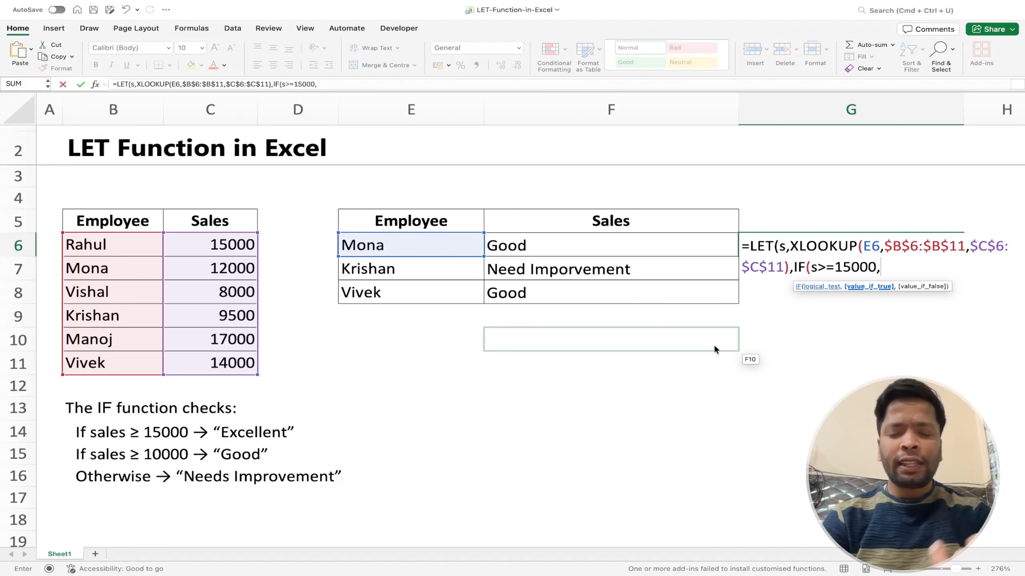
type("\"E")
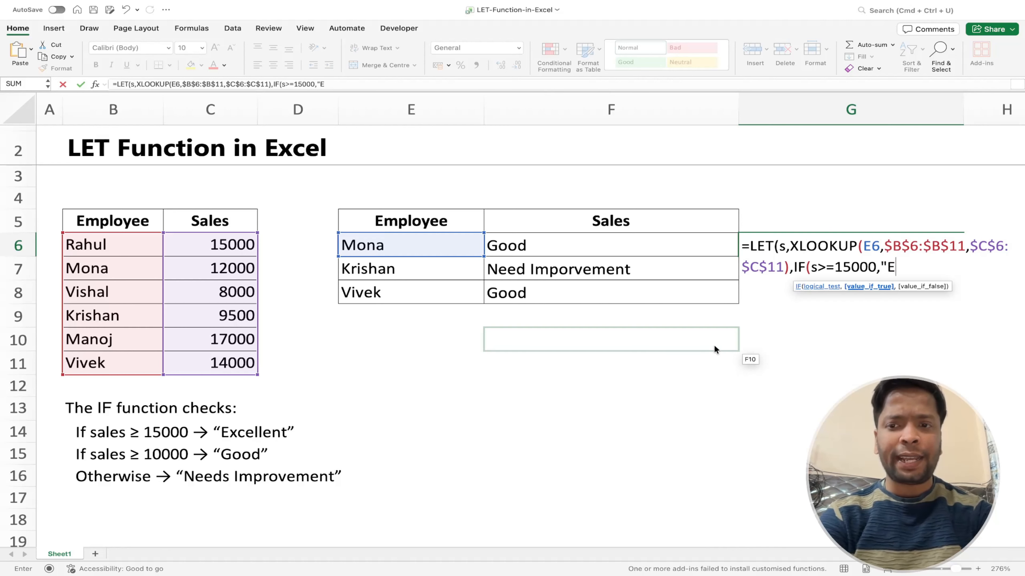
type("xcellent\",")
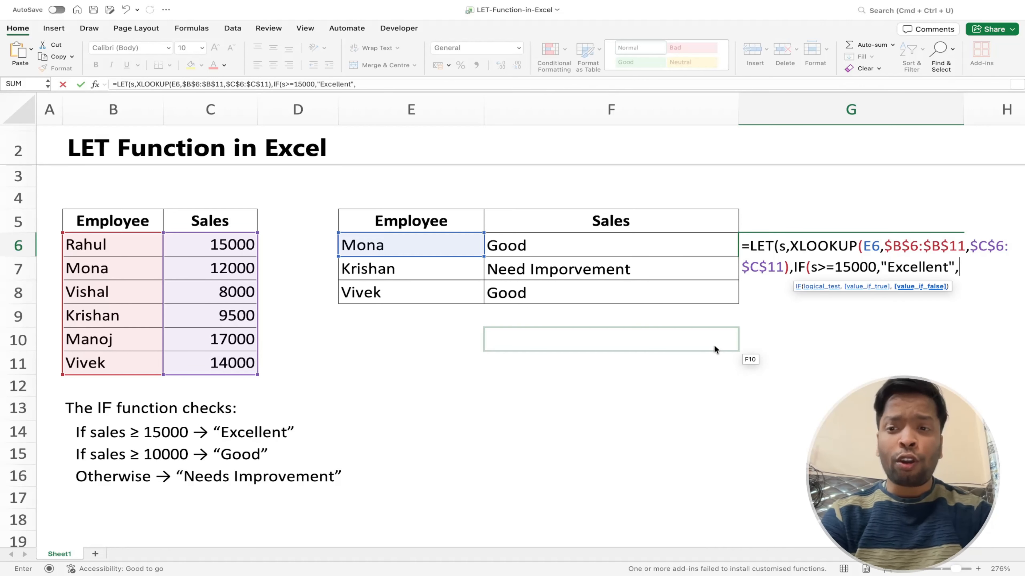
Nest a second IF as the value if false, testing s>=10000 and returning "Good" if true.
type("IF(")
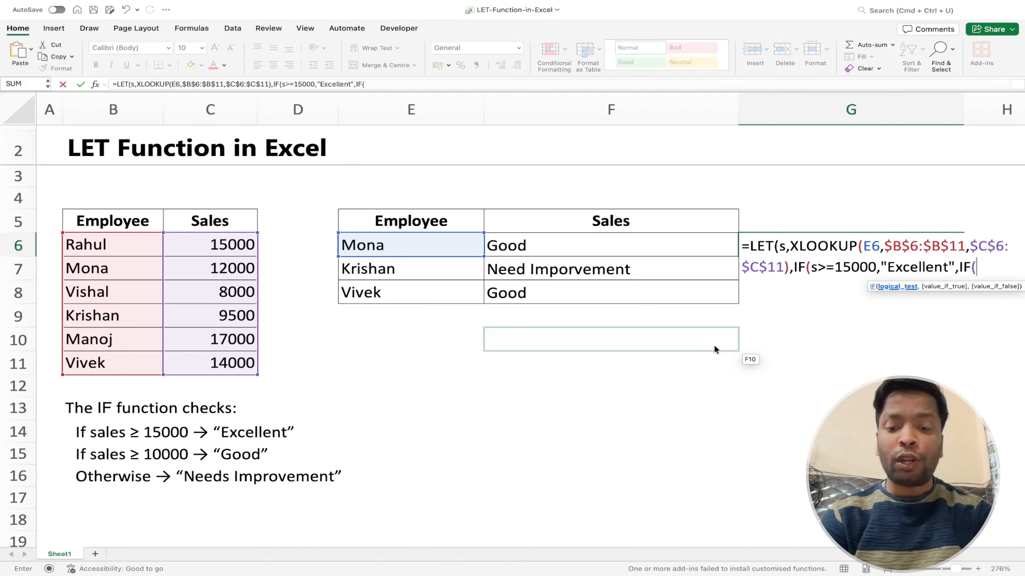
type("s")
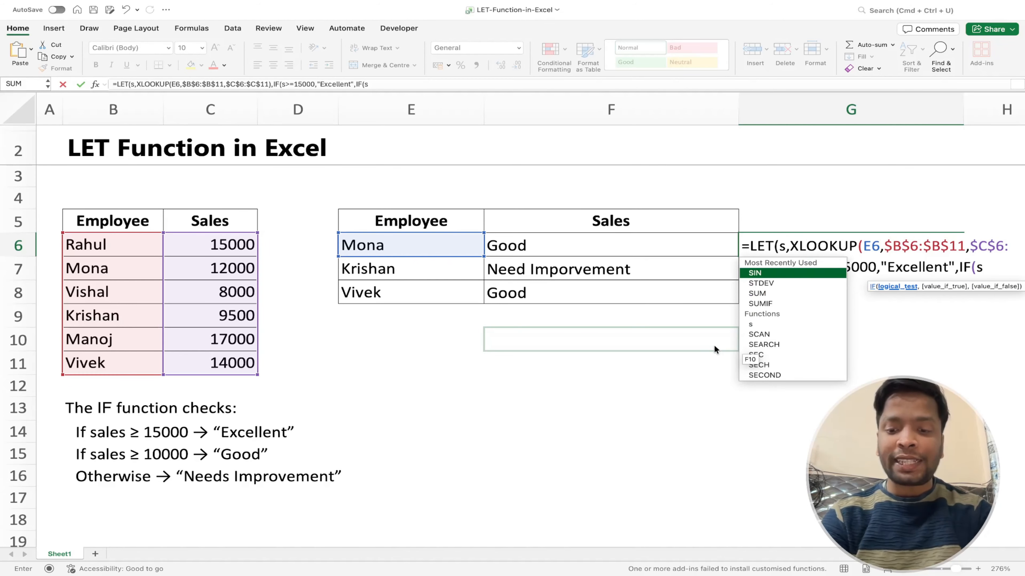
type(">=")
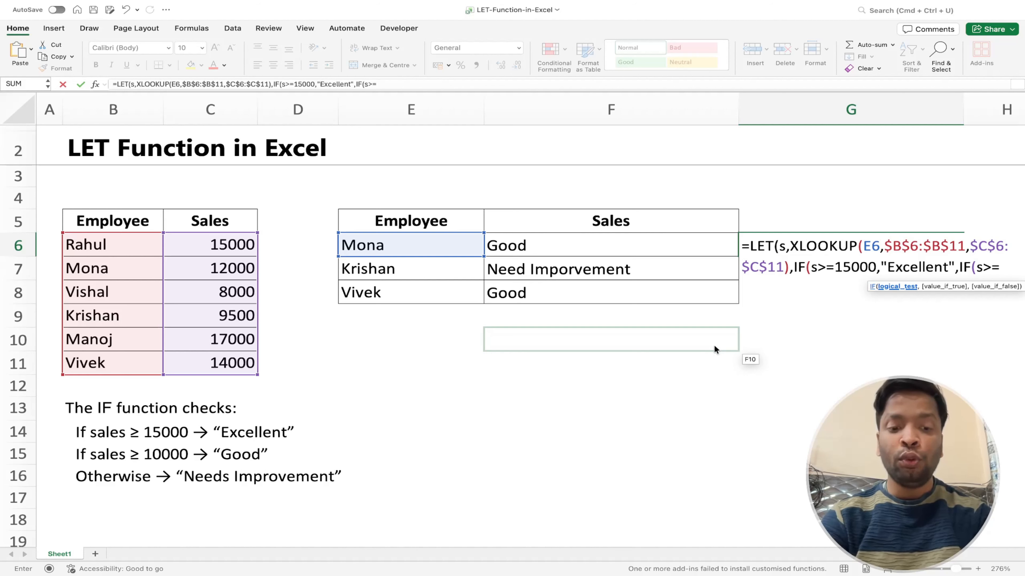
type("10000")
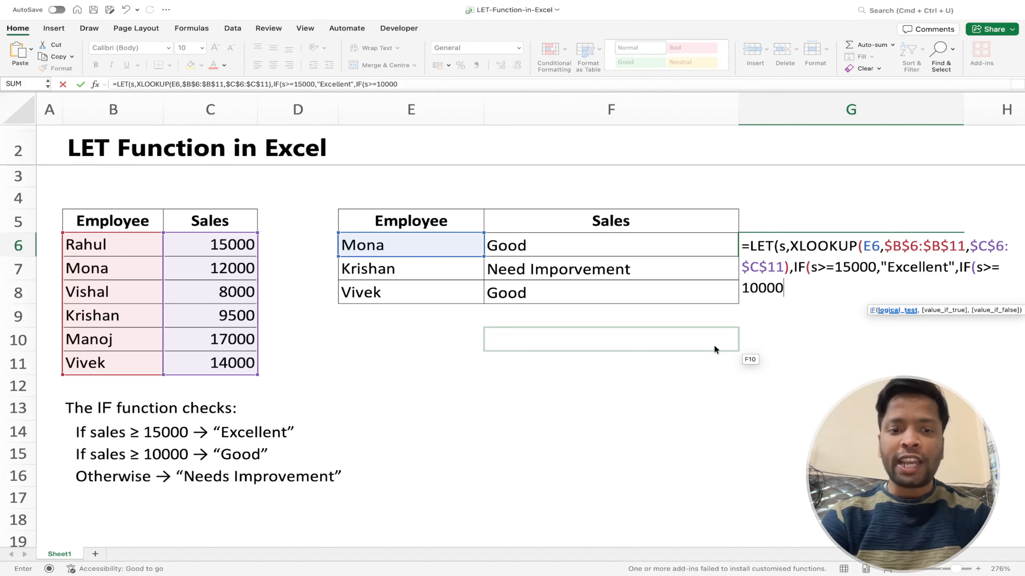
type(",\"")
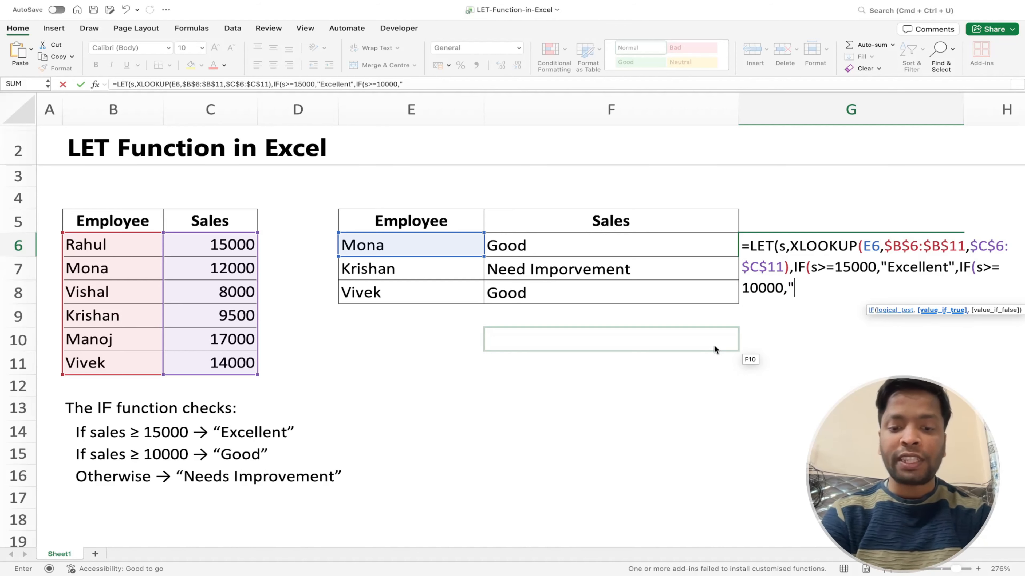
type("Good\",")
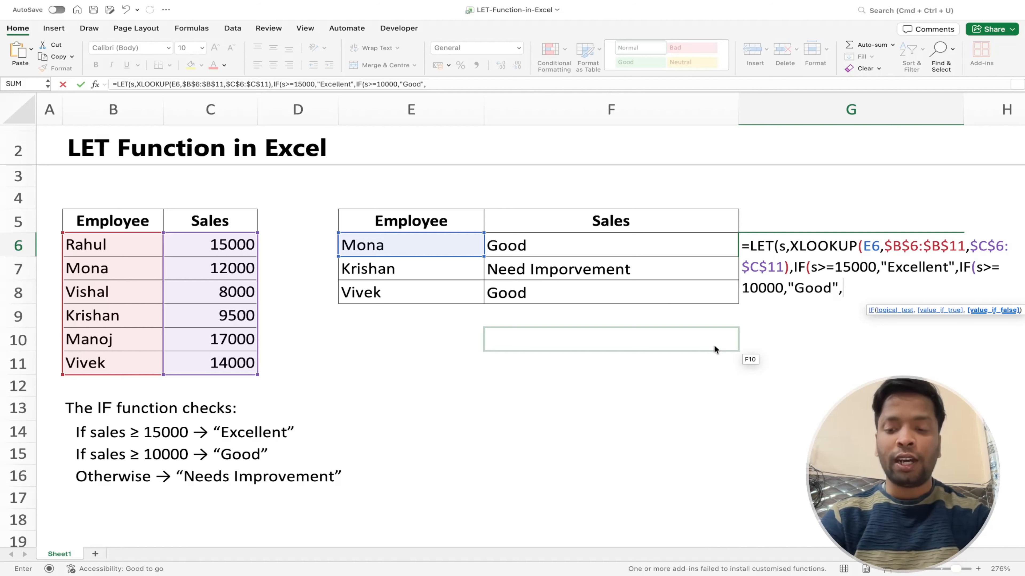
Finish the G6 LET formula with "Need Improvement" as the final value, accept the parenthesis correction, and fill it down to G8.
type("\"Ne")
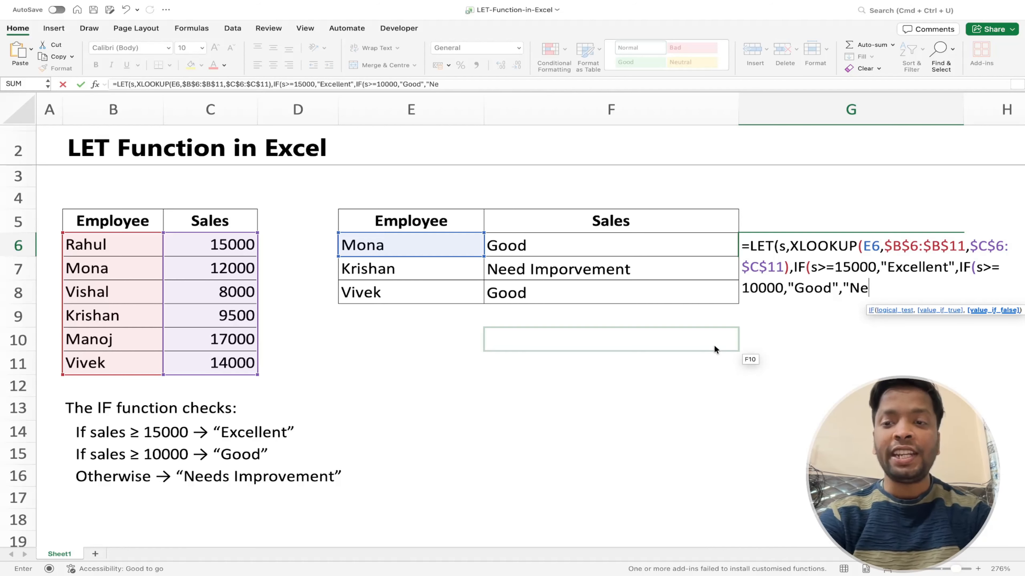
type("ed Improvement\"")
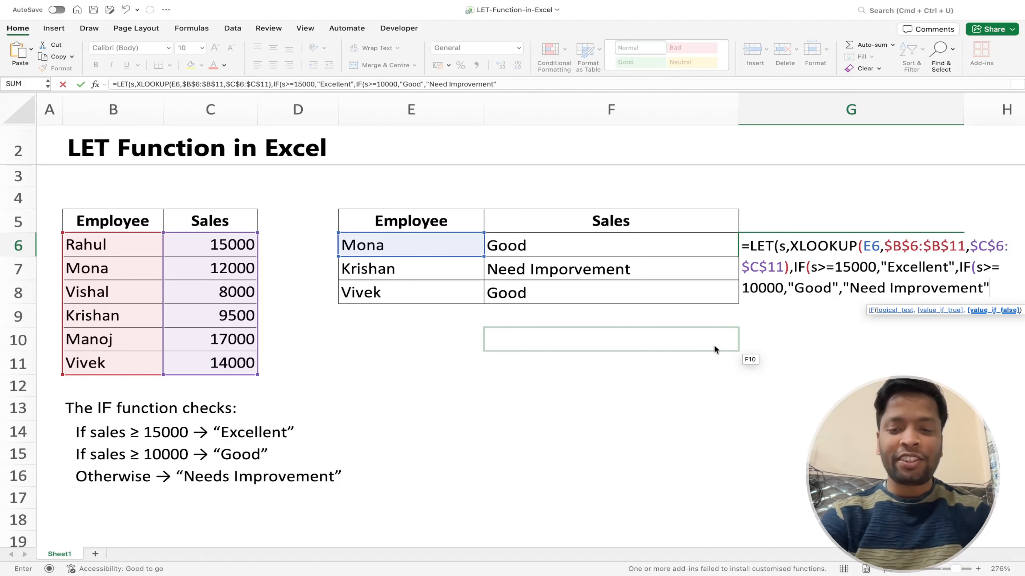
type(")")
key("Return")
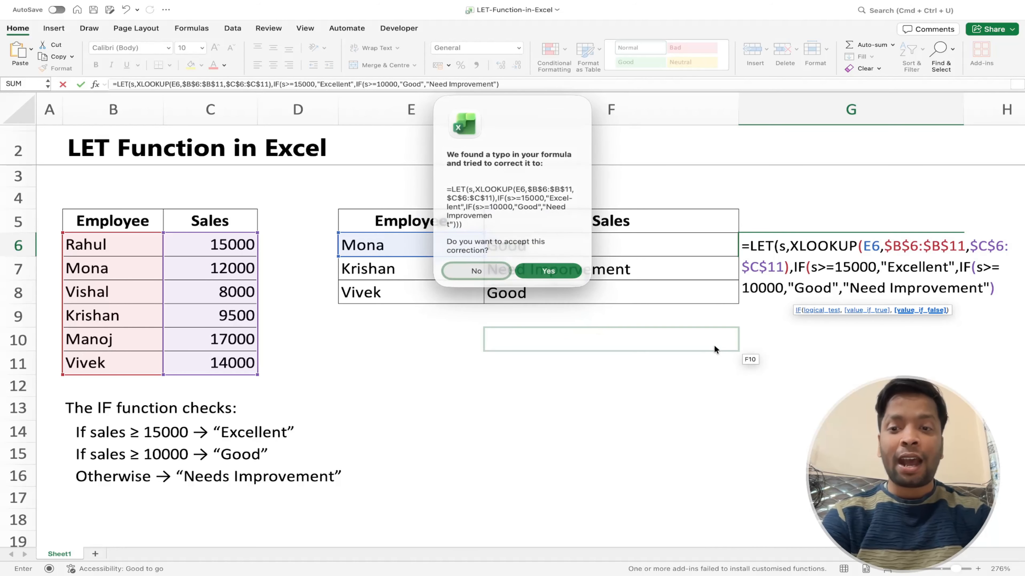
key("Return")
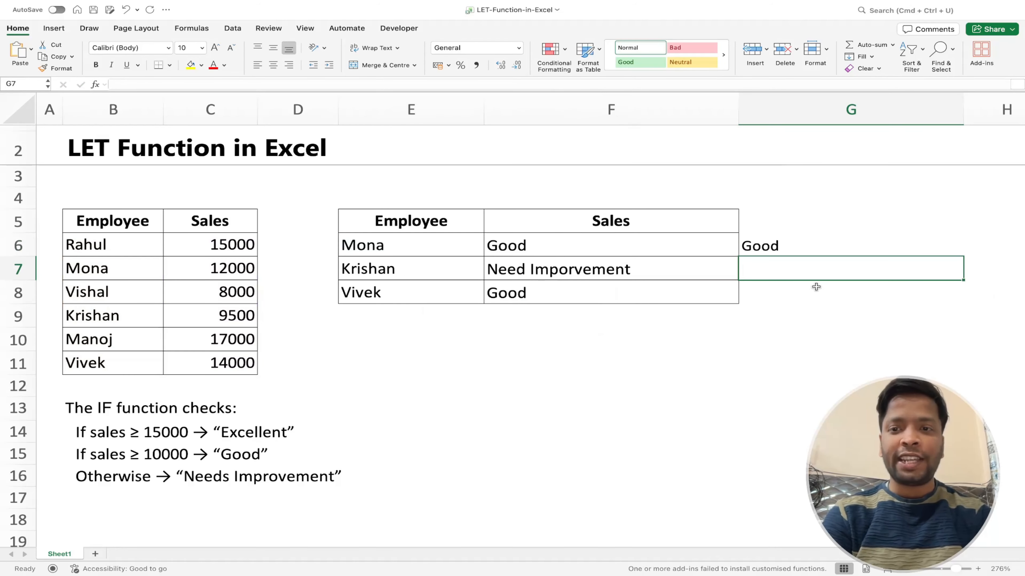
left_click(844, 251)
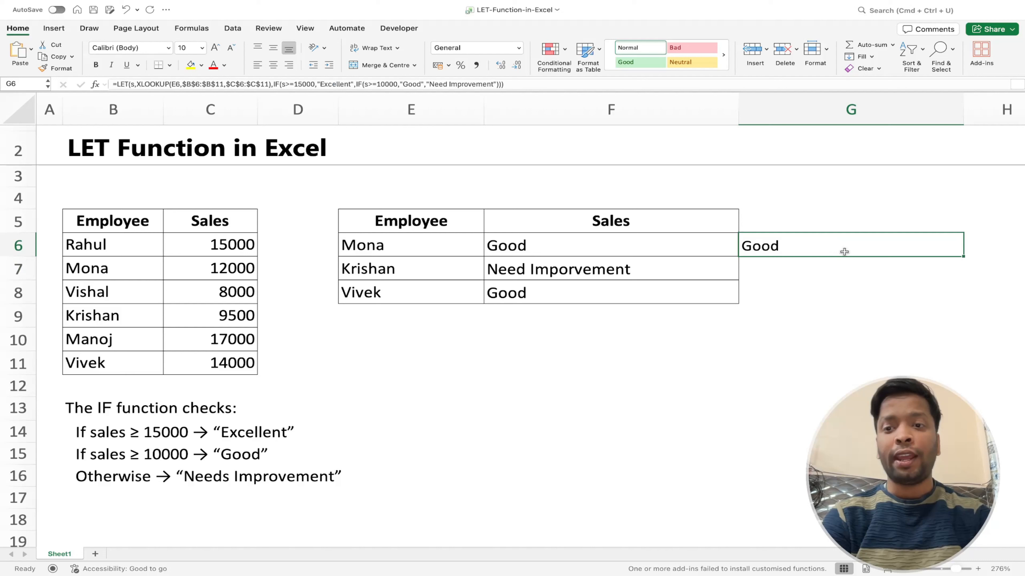
double_click(964, 257)
Append &"-"&s to the "Excellent" result in the G6 LET formula.
double_click(902, 247)
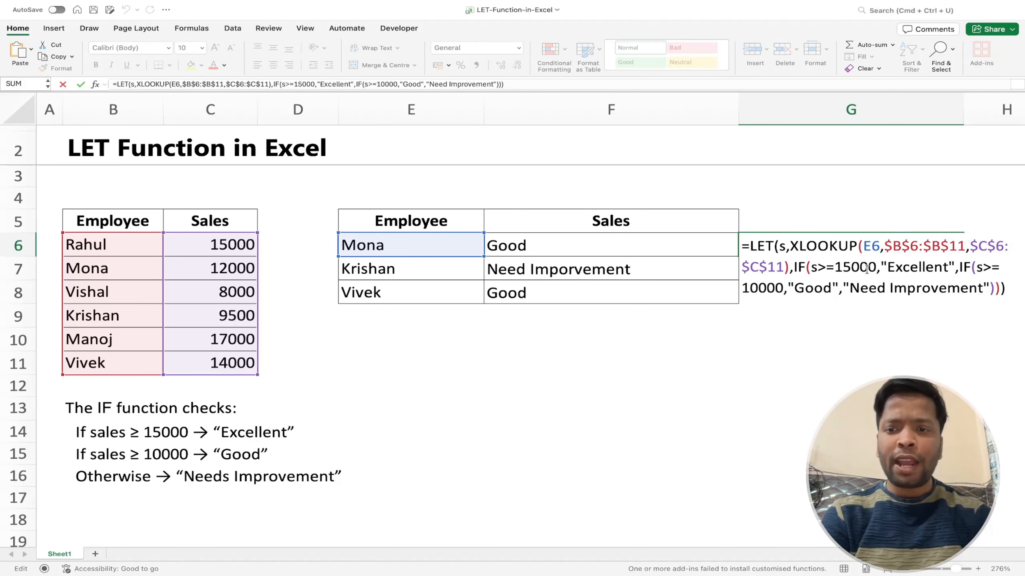
left_click(960, 267)
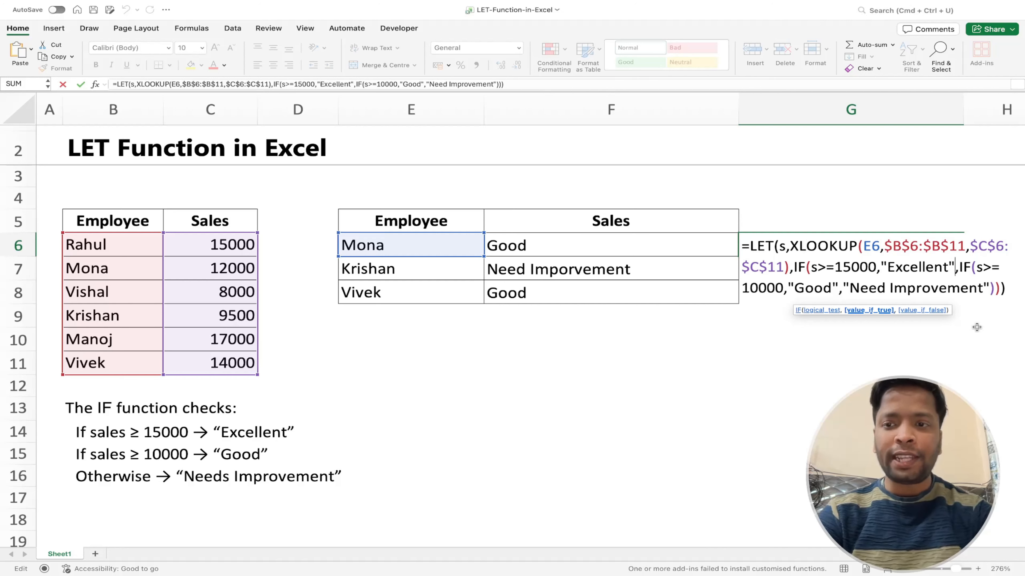
type("&")
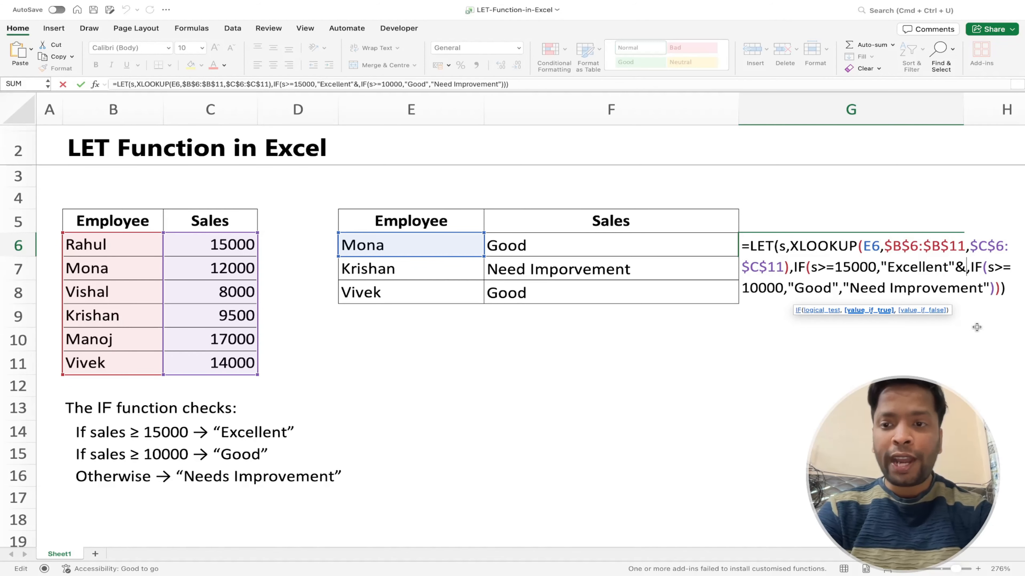
type("s")
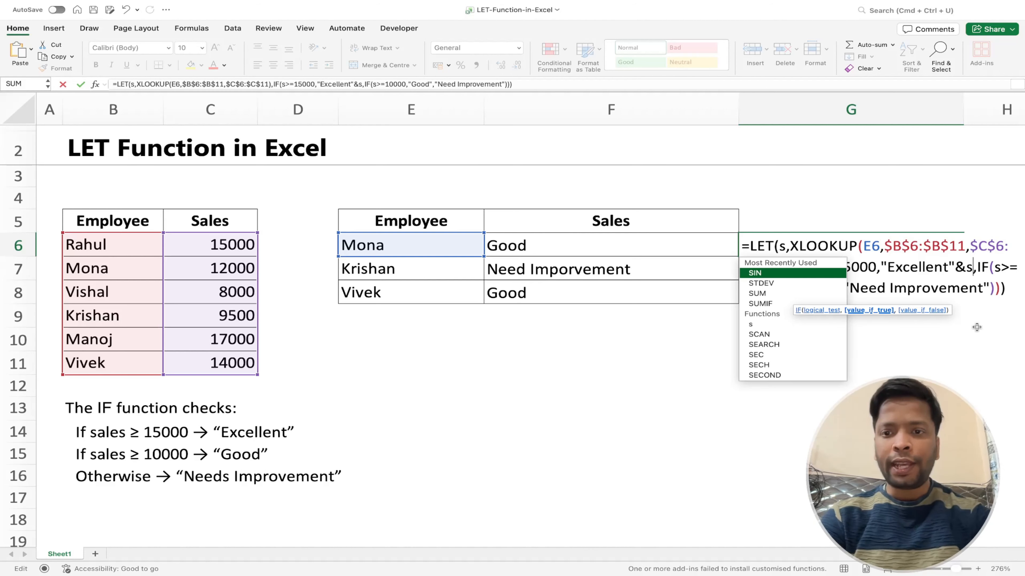
key("Down")
key("Down")
key("Down")
key("Down")
key("Down")
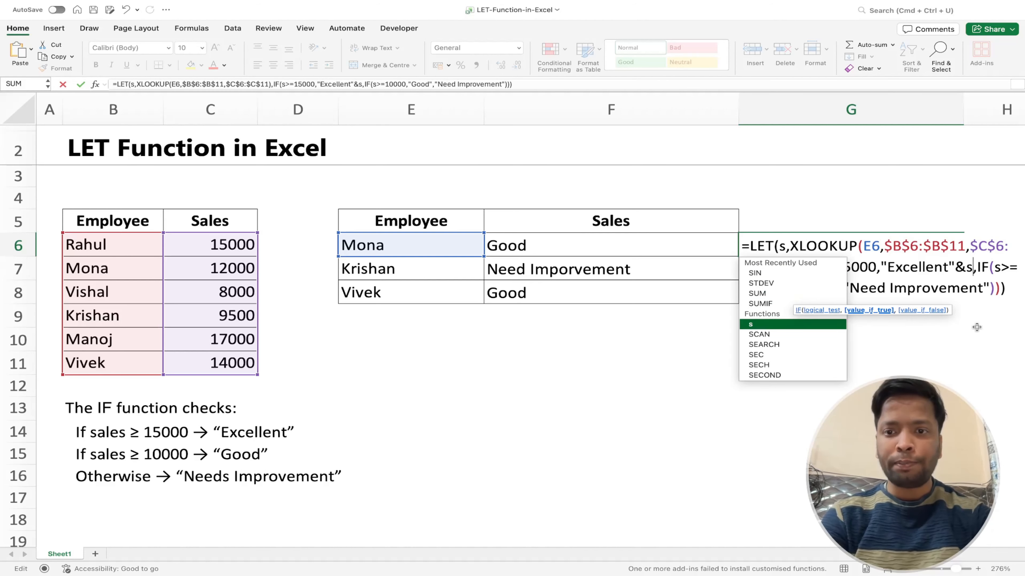
key("Up")
key("Escape")
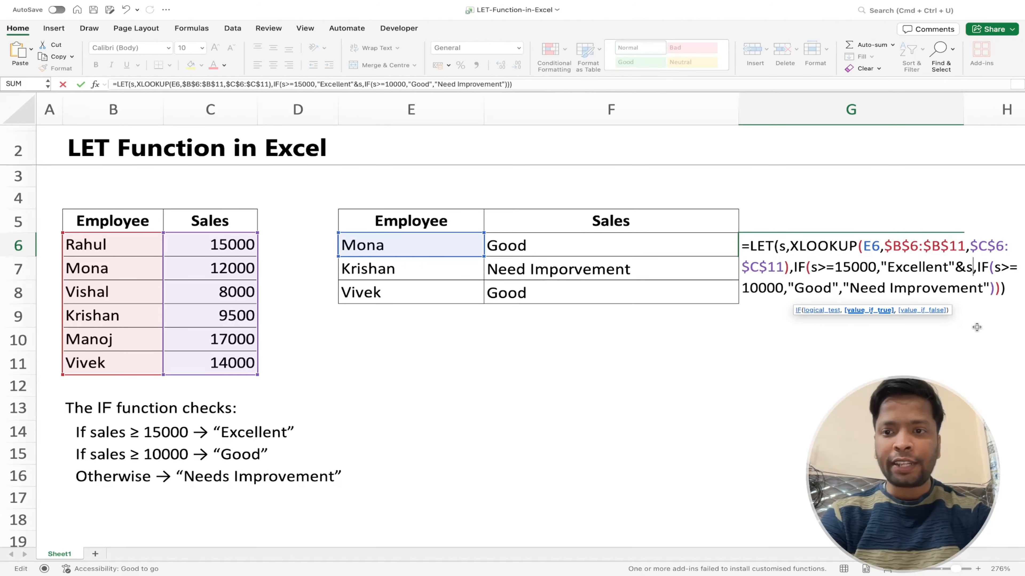
key("Left")
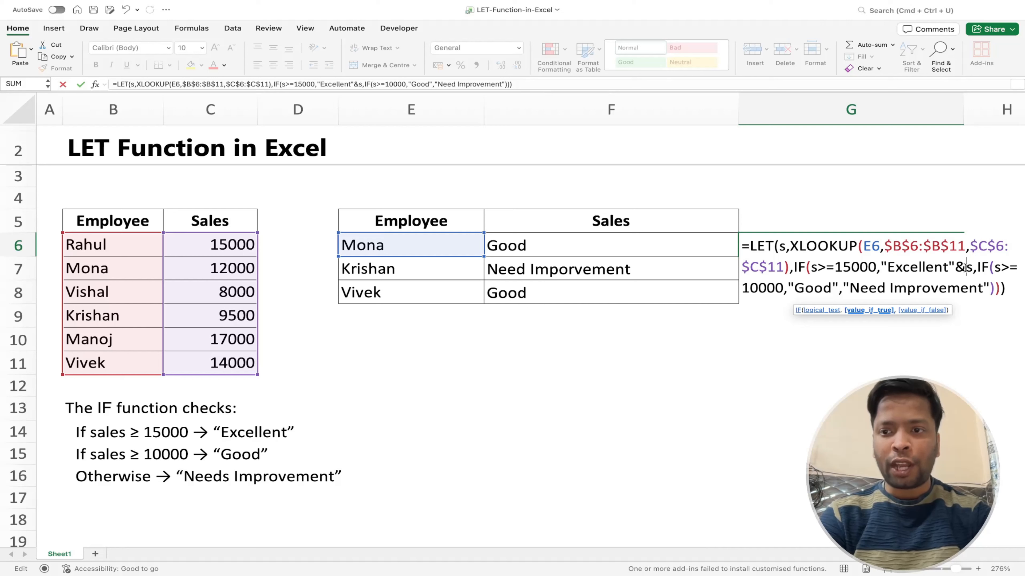
type("\"")
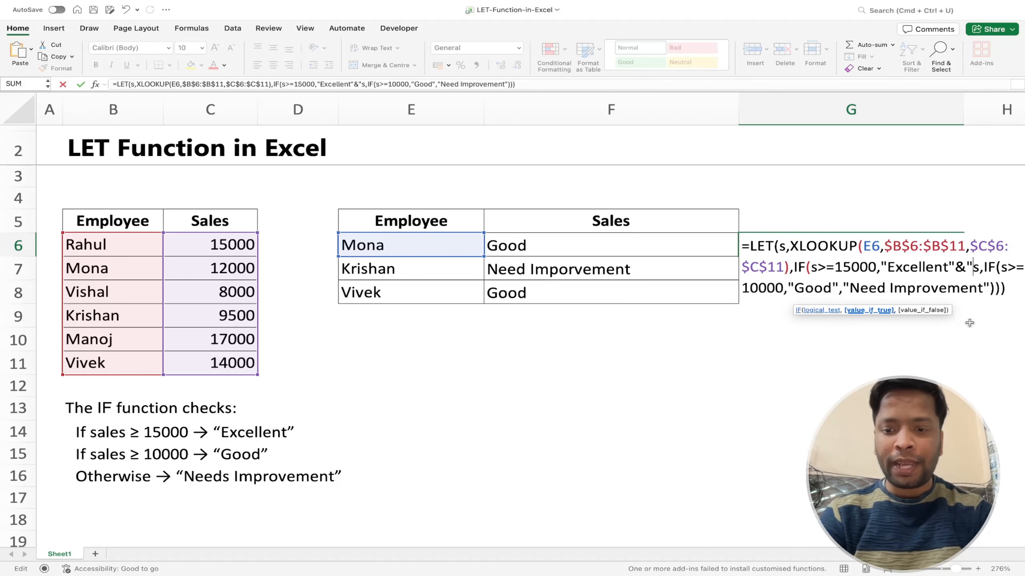
type("-\"")
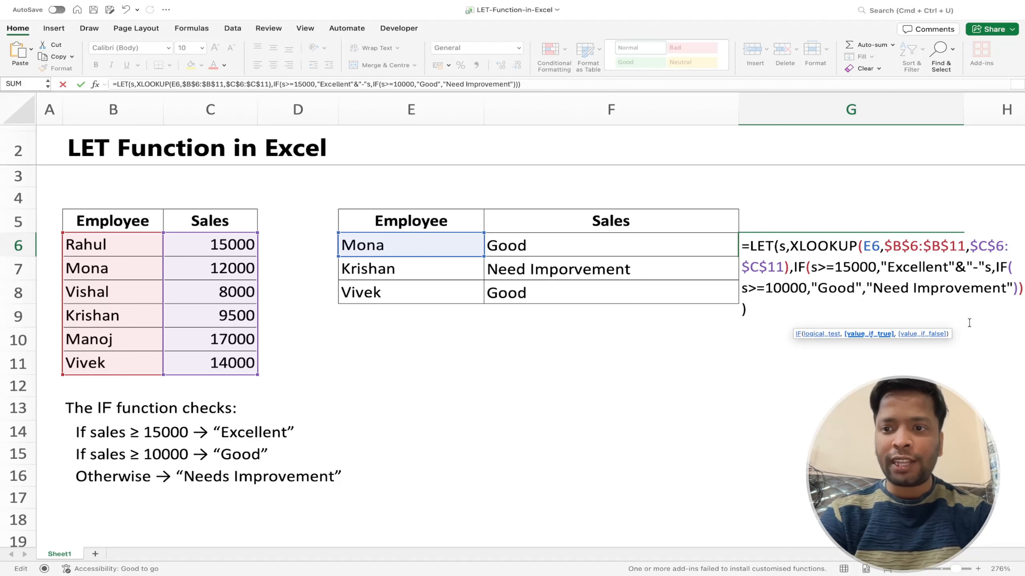
type("&")
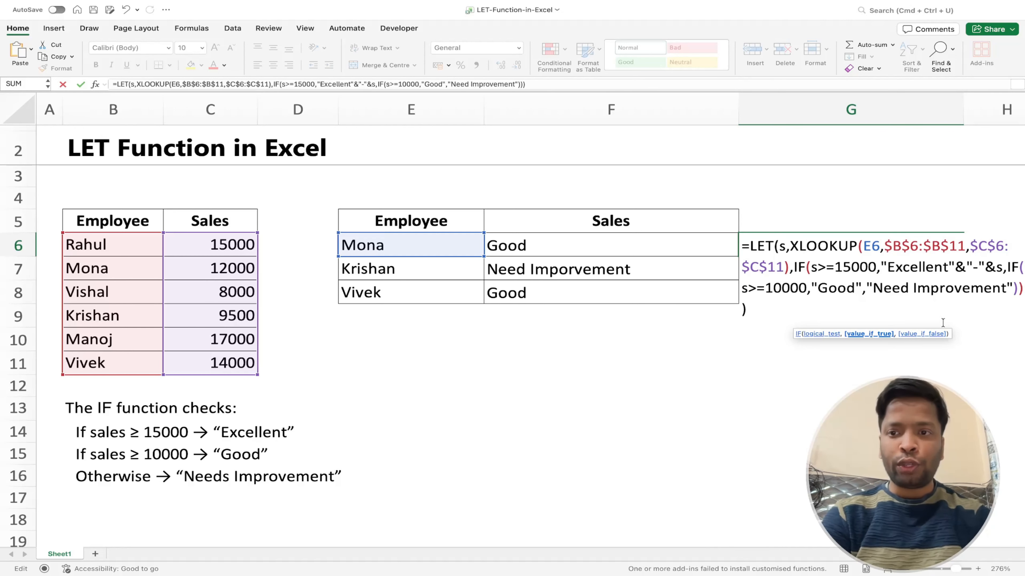
Copy &"-"&s after the "Good" and "Need Improvement" results in G6 and fill the updated formula down to G8.
left_click_drag(958, 268, 1000, 273)
key("super+c")
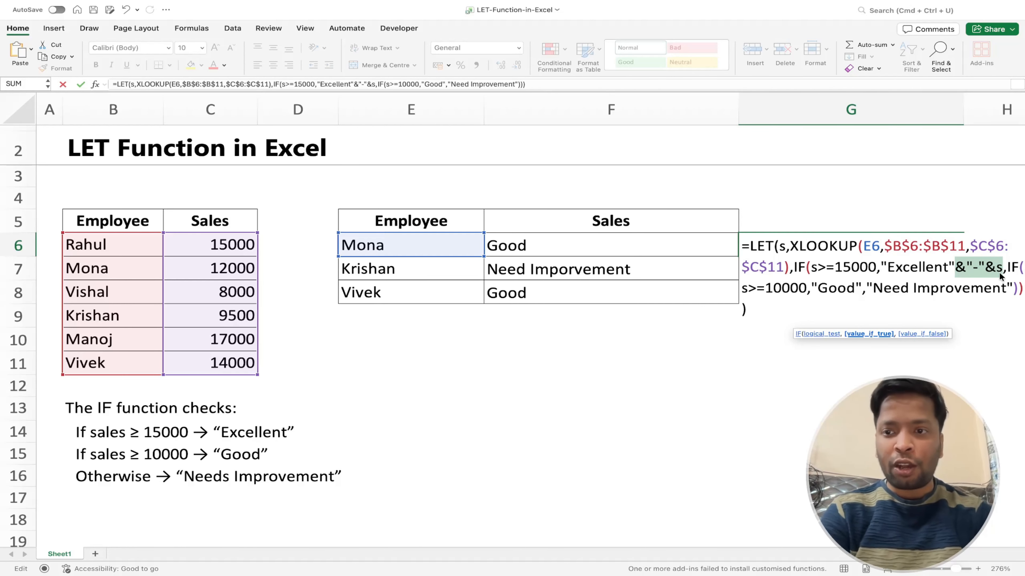
left_click(860, 287)
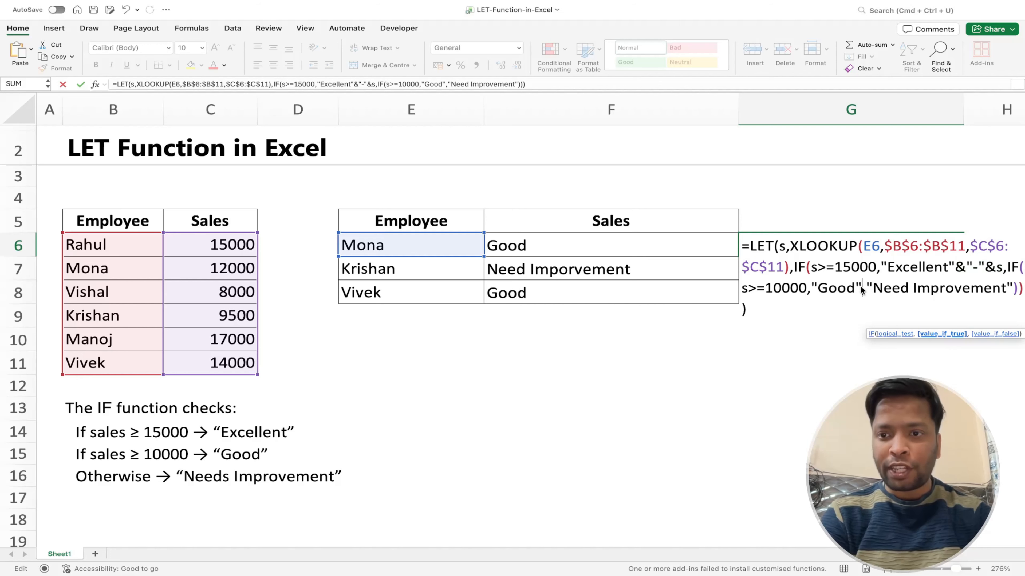
key("super+v")
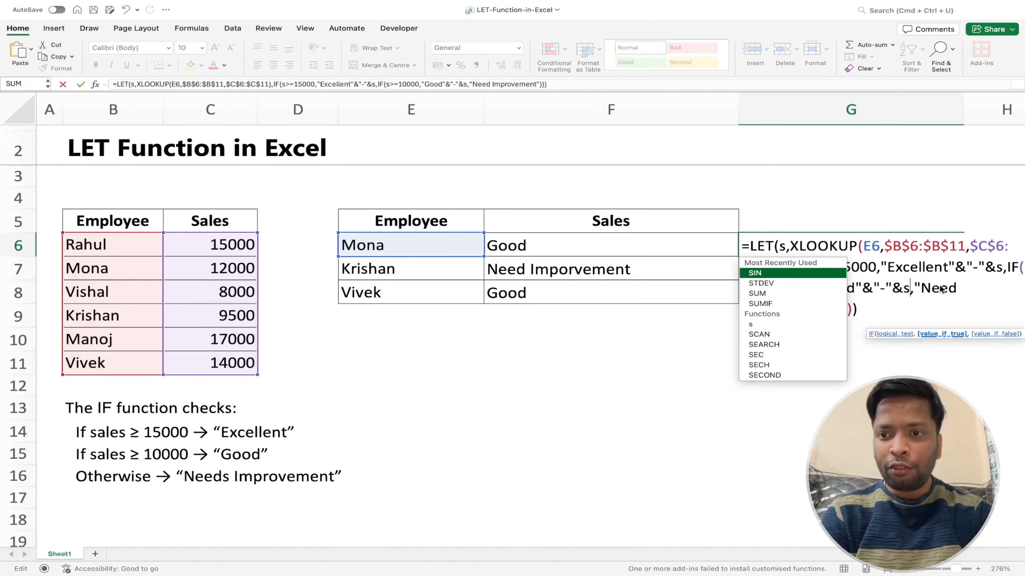
left_click(852, 310)
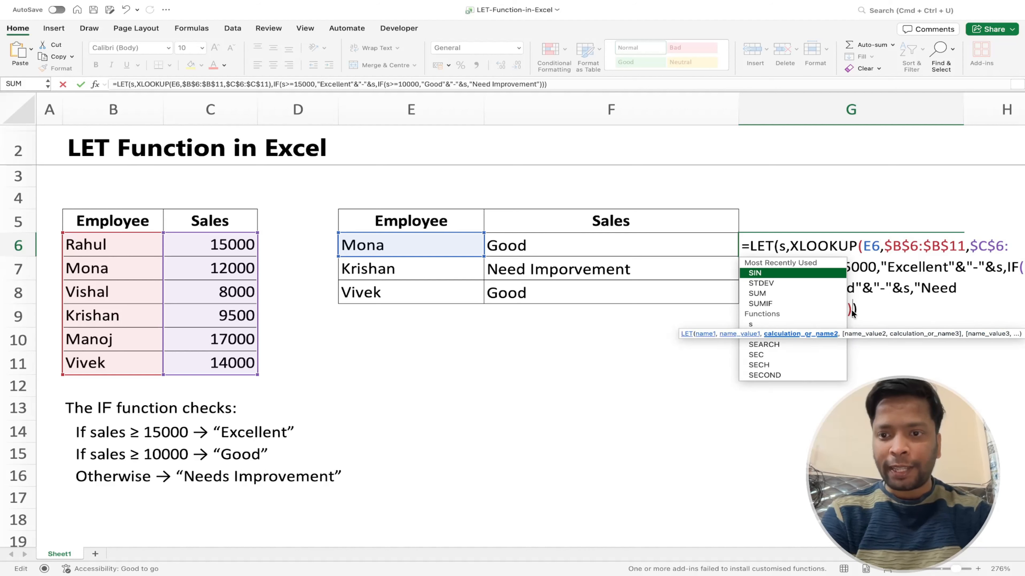
key("Return")
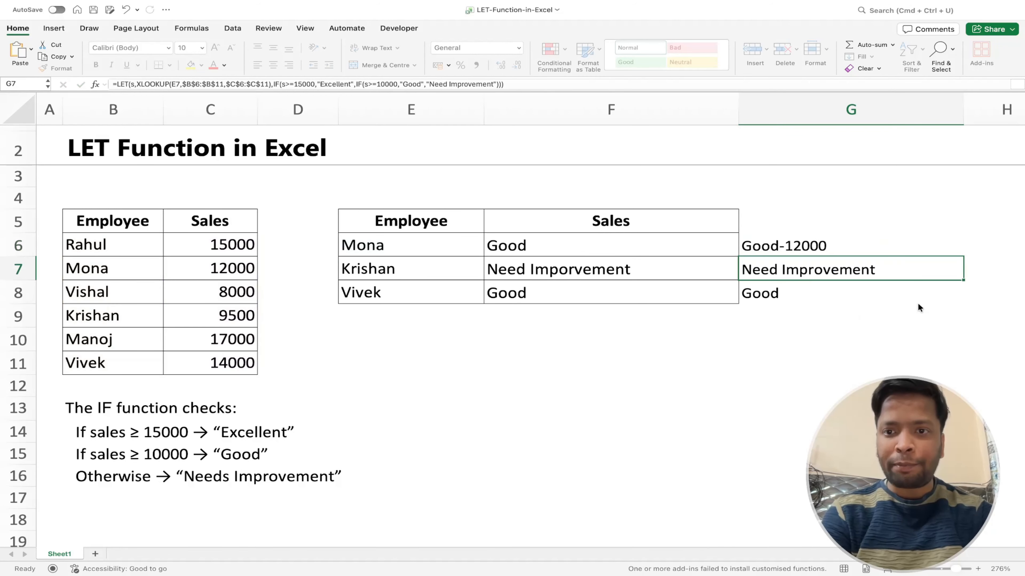
left_click(909, 253)
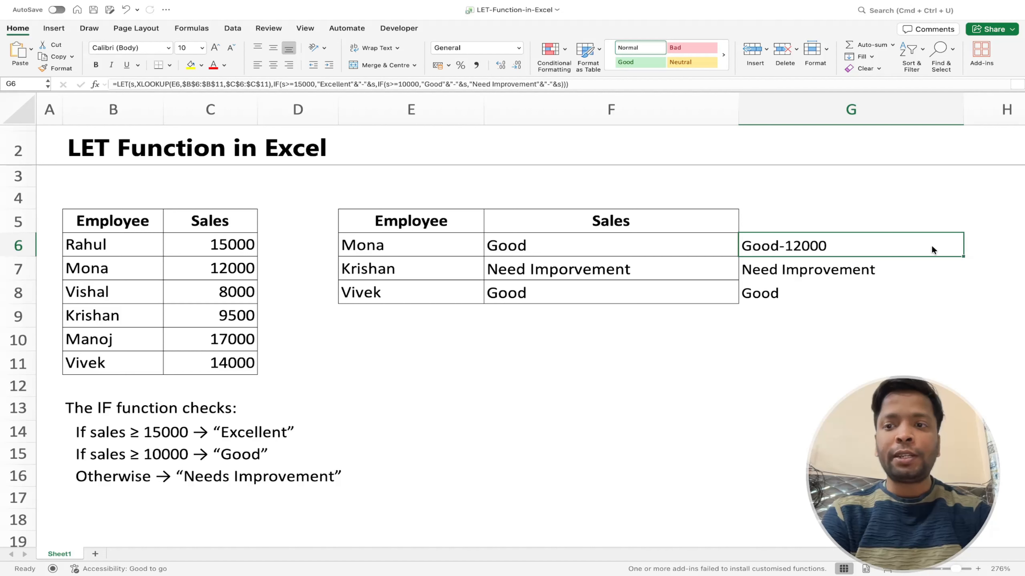
double_click(962, 257)
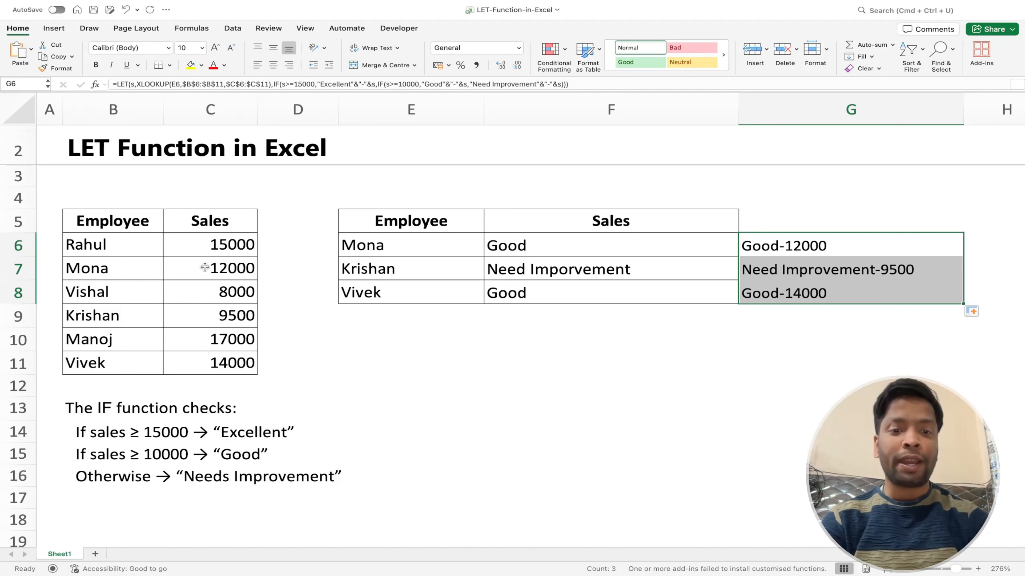
Set the sales in C6 to 25000 and in C7 to 27000.
left_click(203, 247)
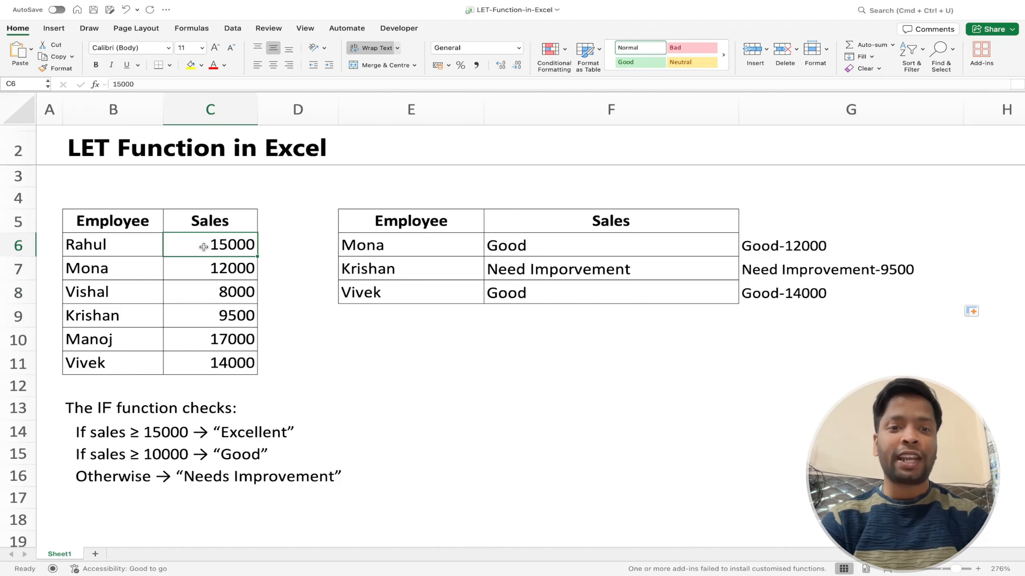
type("25000")
key("Return")
type("27")
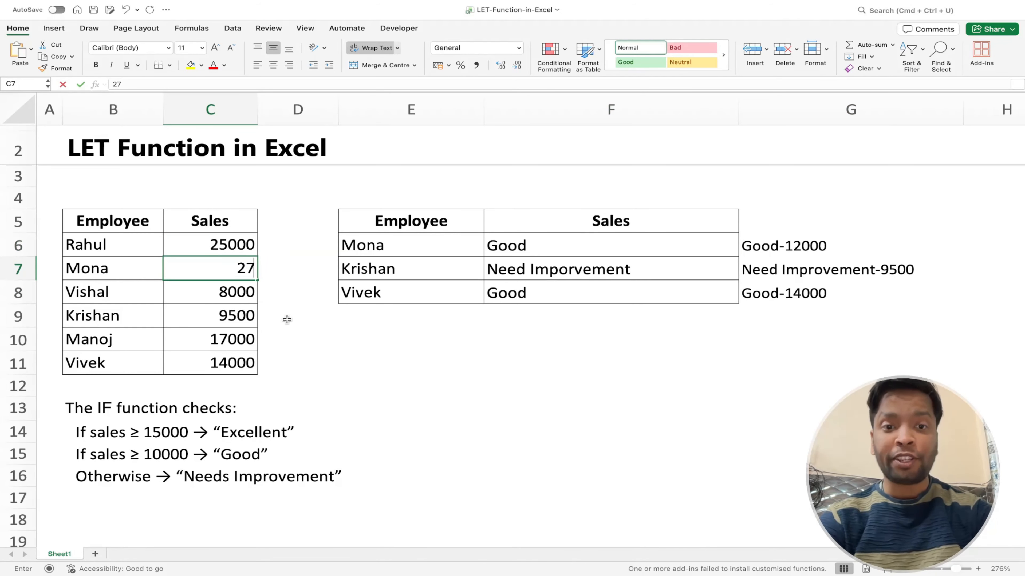
type("000")
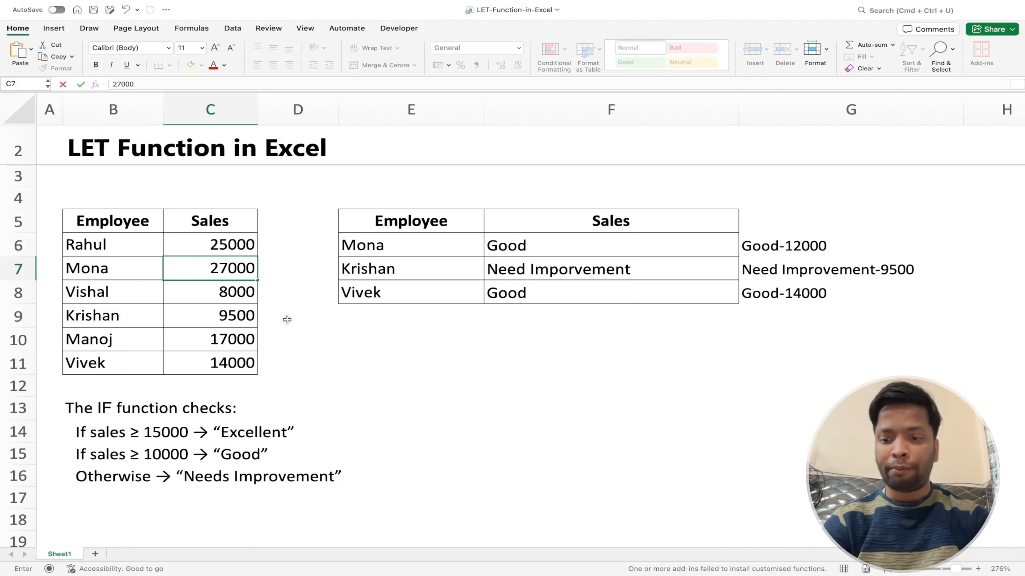
key("Return")
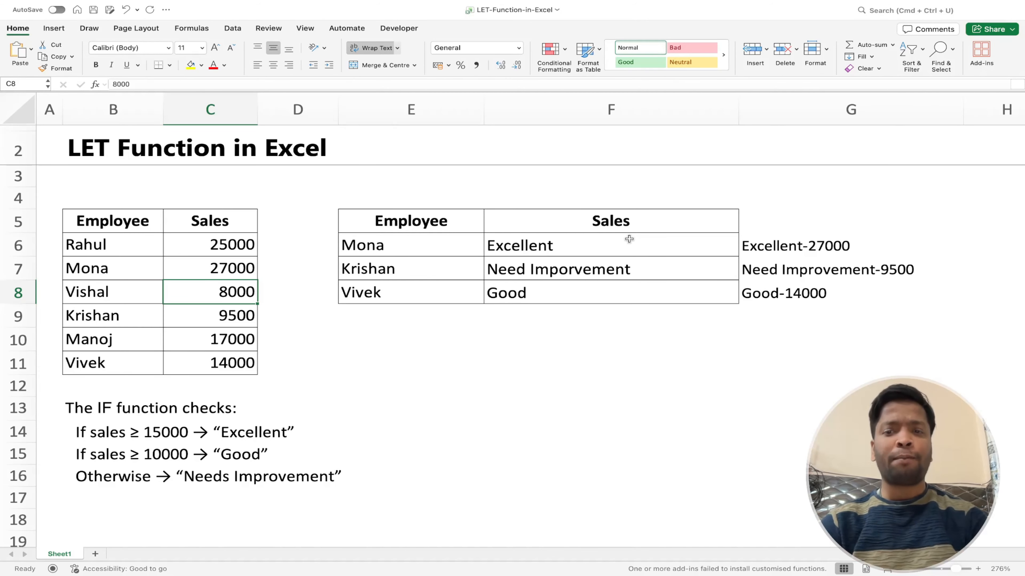
Examine the &"-"&s part after "Excellent" in the G6 LET formula.
double_click(767, 245)
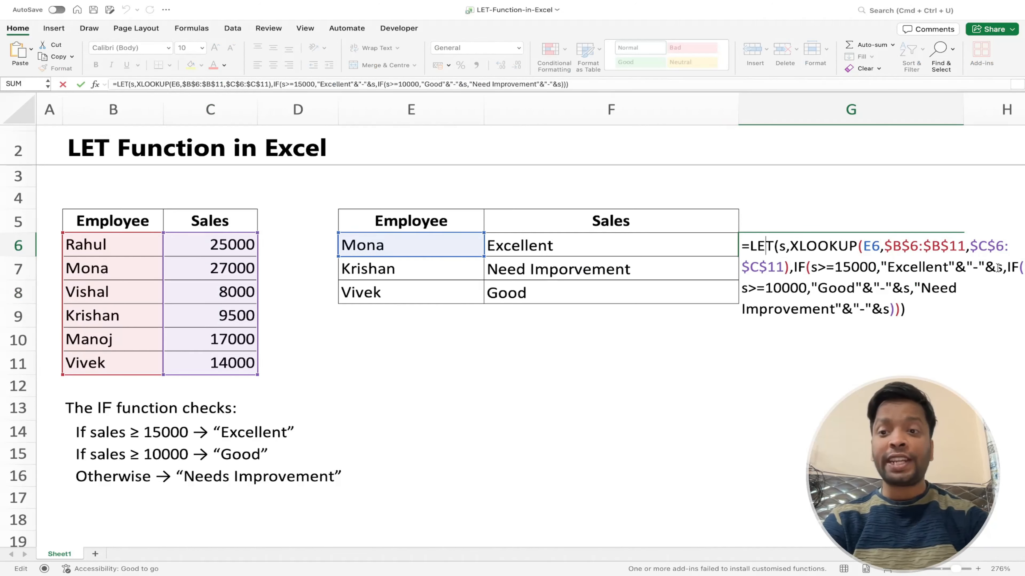
left_click_drag(1003, 268, 953, 267)
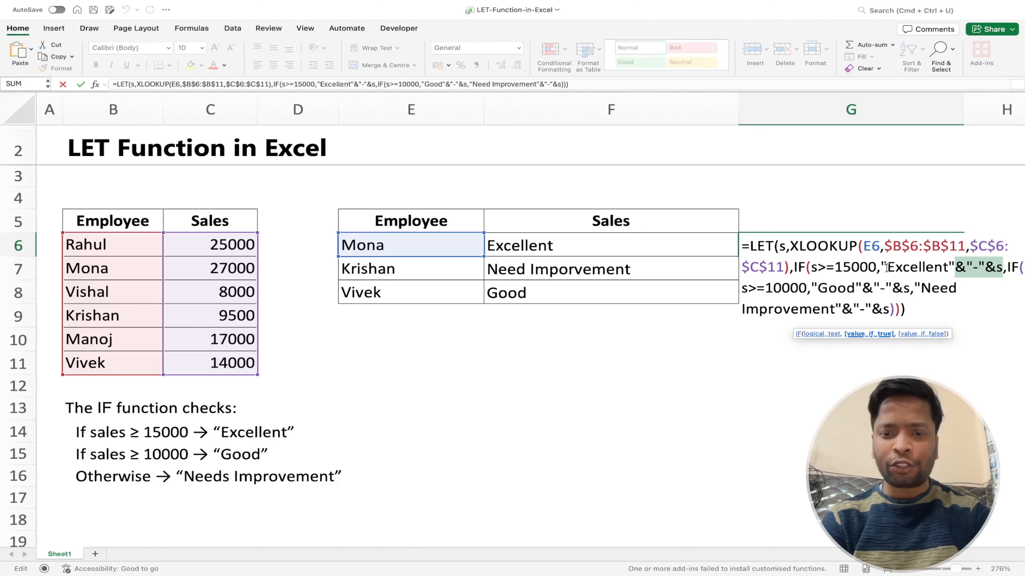
key("Return")
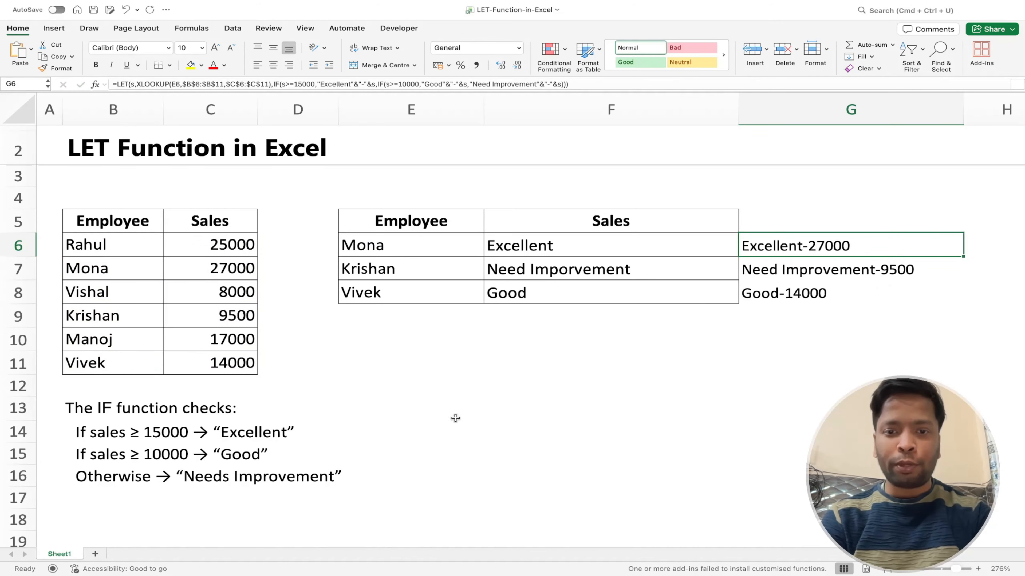
Enter the formula =F6&"-"&15000 in cell E12 to join the F6 rating and a number with a hyphen.
left_click(473, 384)
type("=")
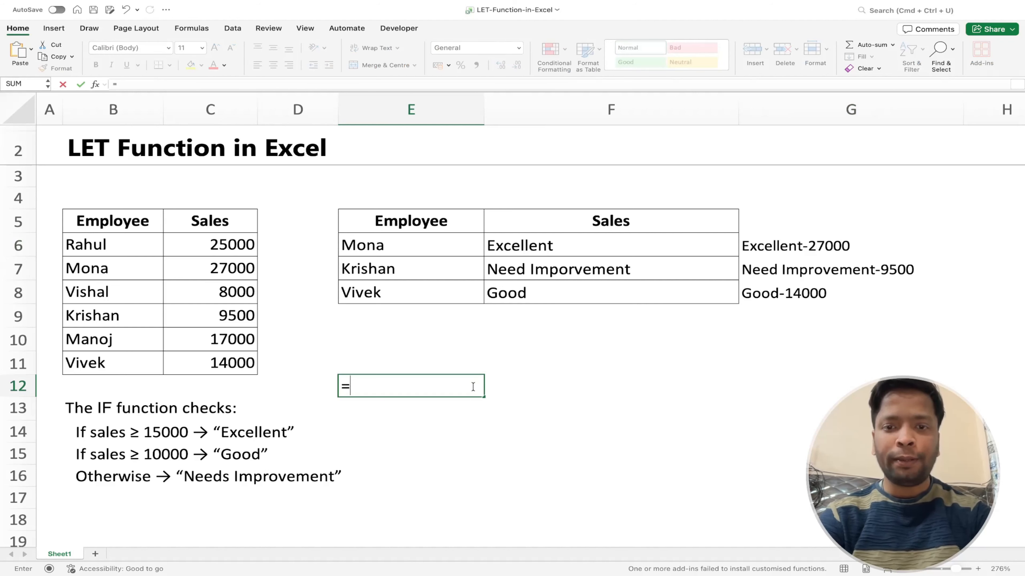
key("Up")
key("Up")
key("Up")
key("Up")
key("Up")
key("Up")
key("Right")
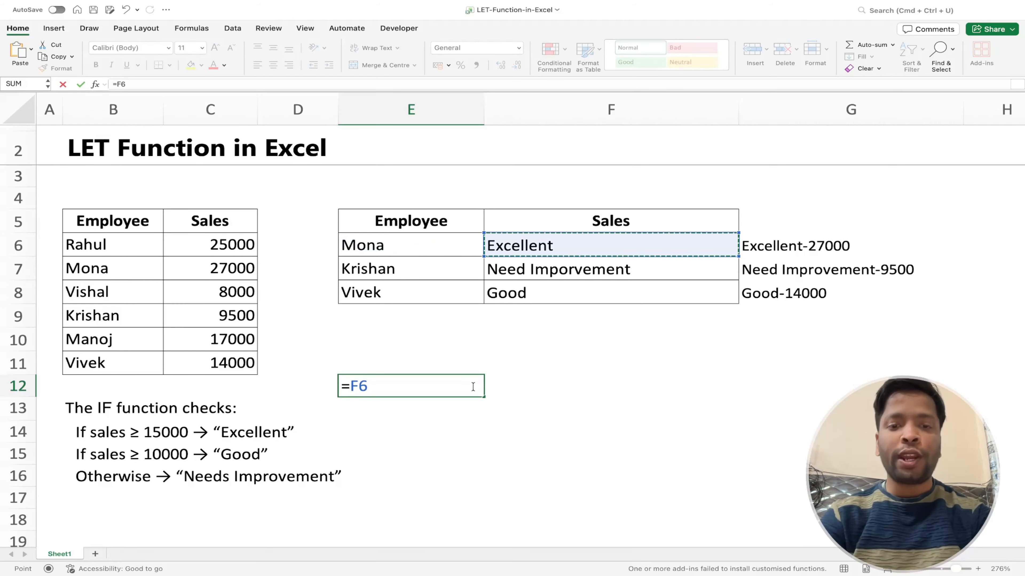
type("&")
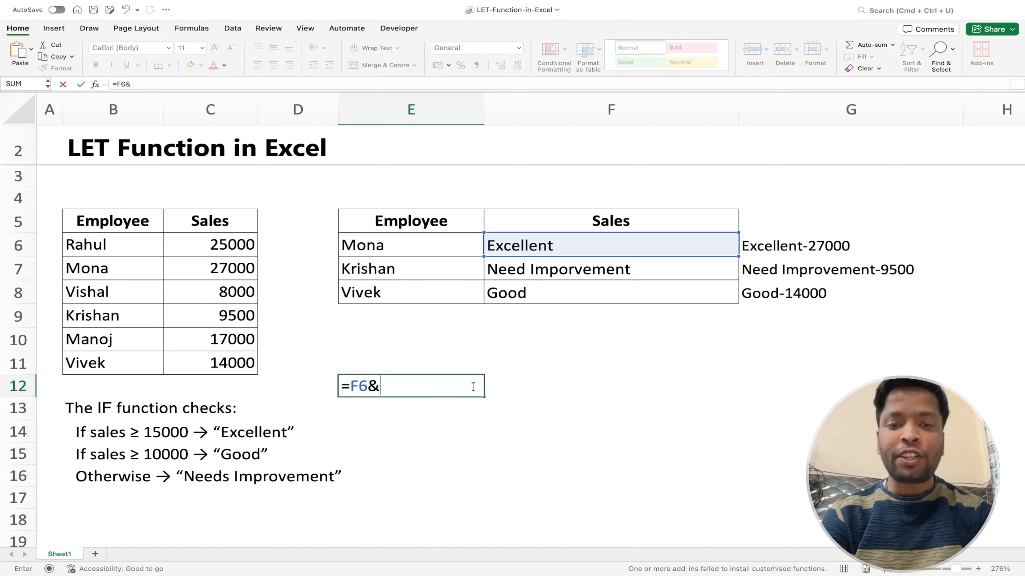
type("\"")
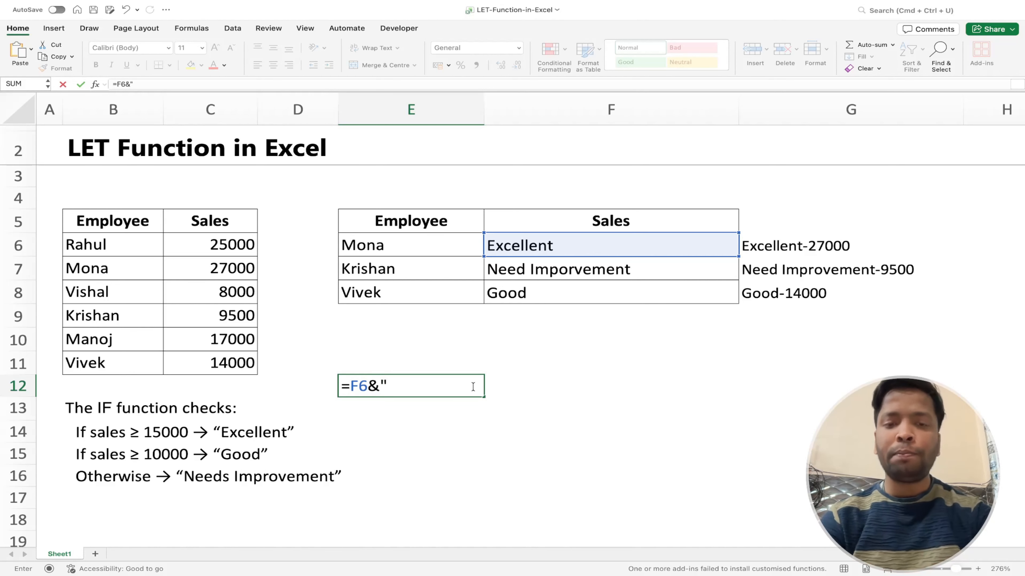
type("-")
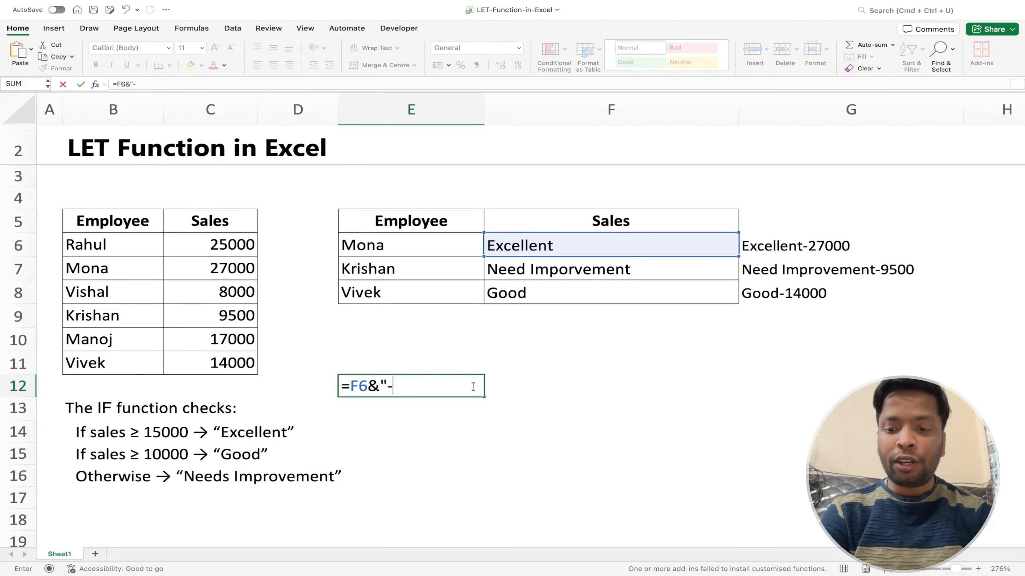
type("\"")
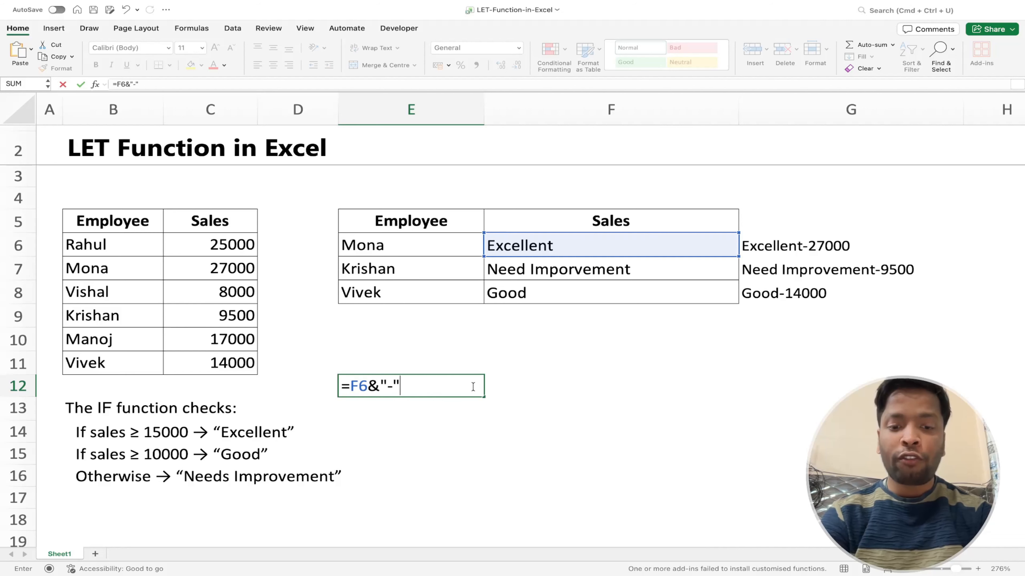
type("&")
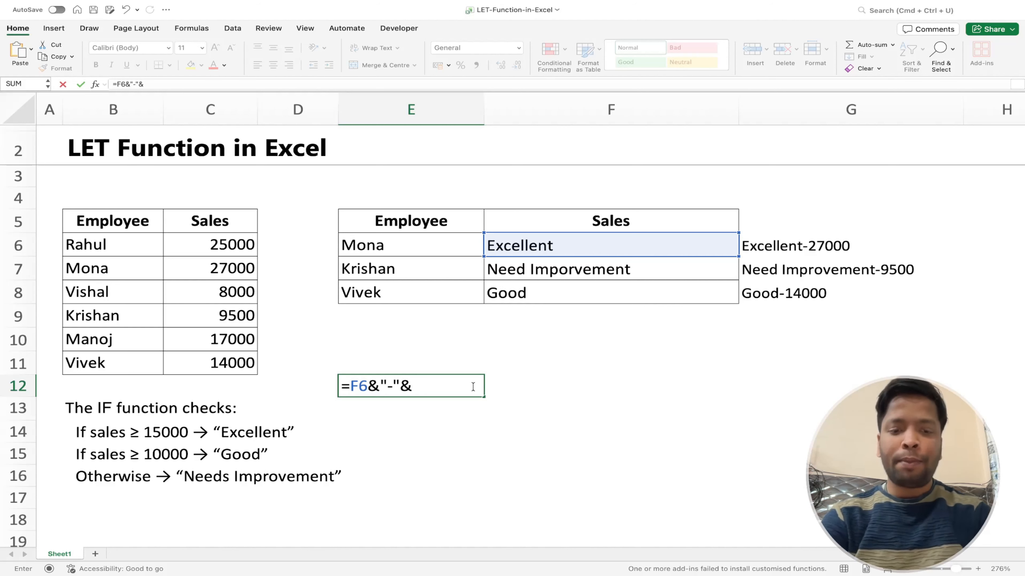
type("1")
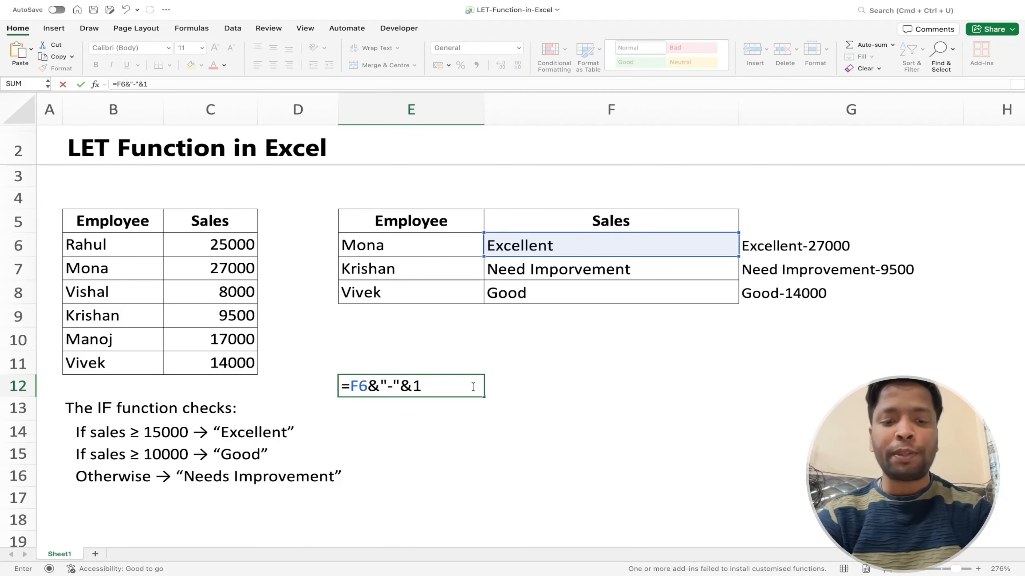
type("5000")
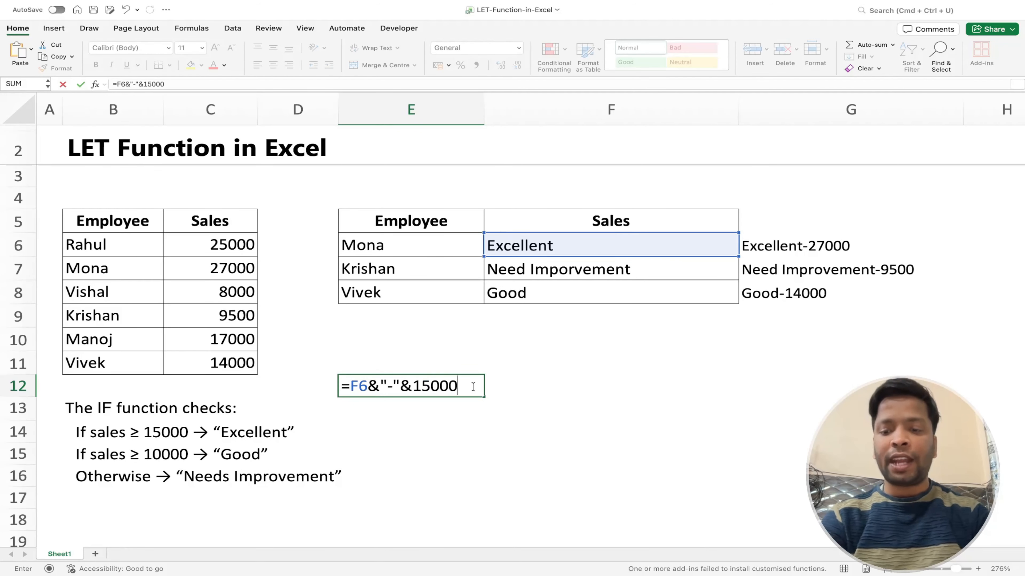
key("Return")
Examine the joining formula in E12, and compare the LET formula in G6 with the nested IF formula in F6.
left_click(407, 387)
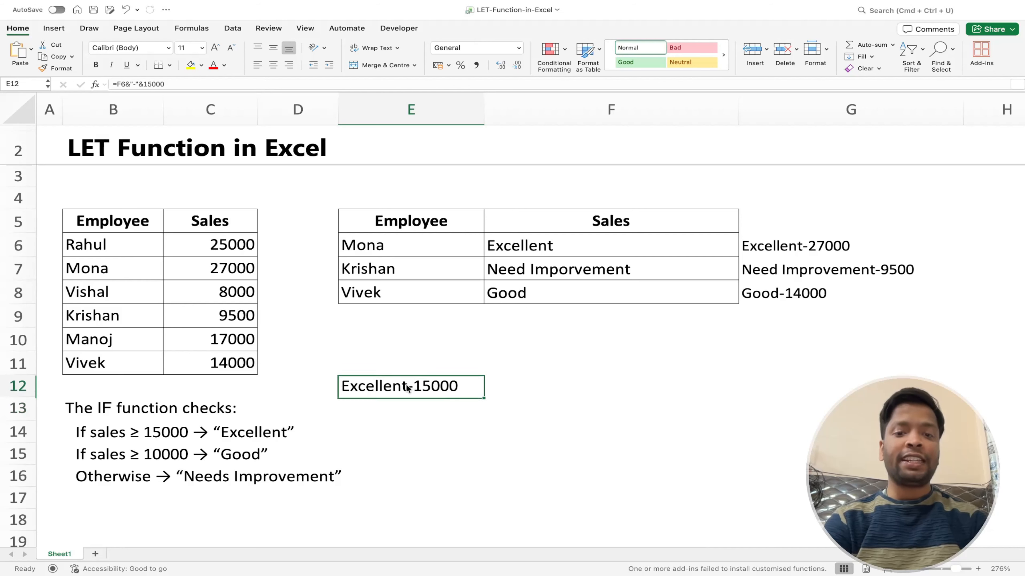
double_click(407, 387)
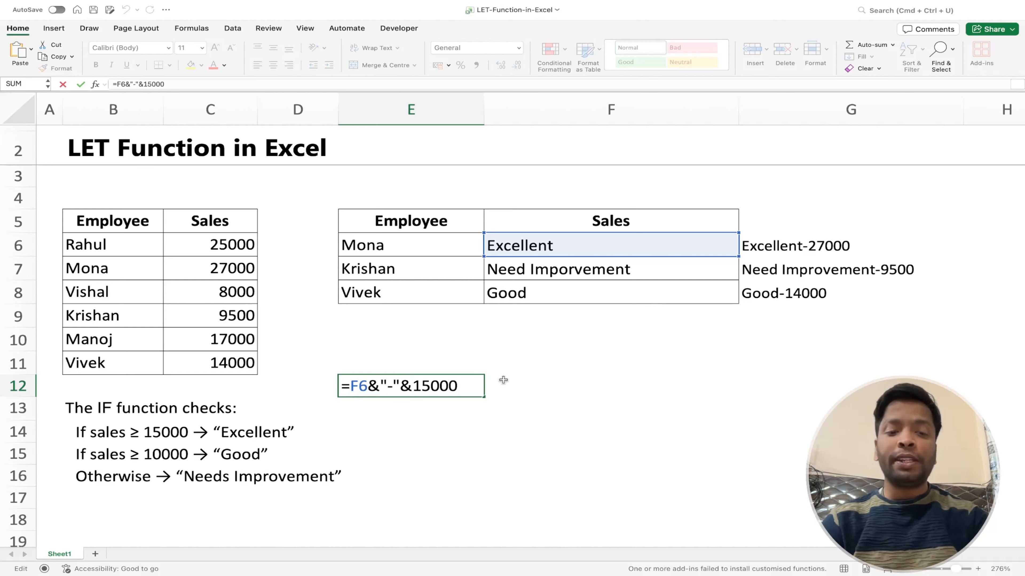
key("Escape")
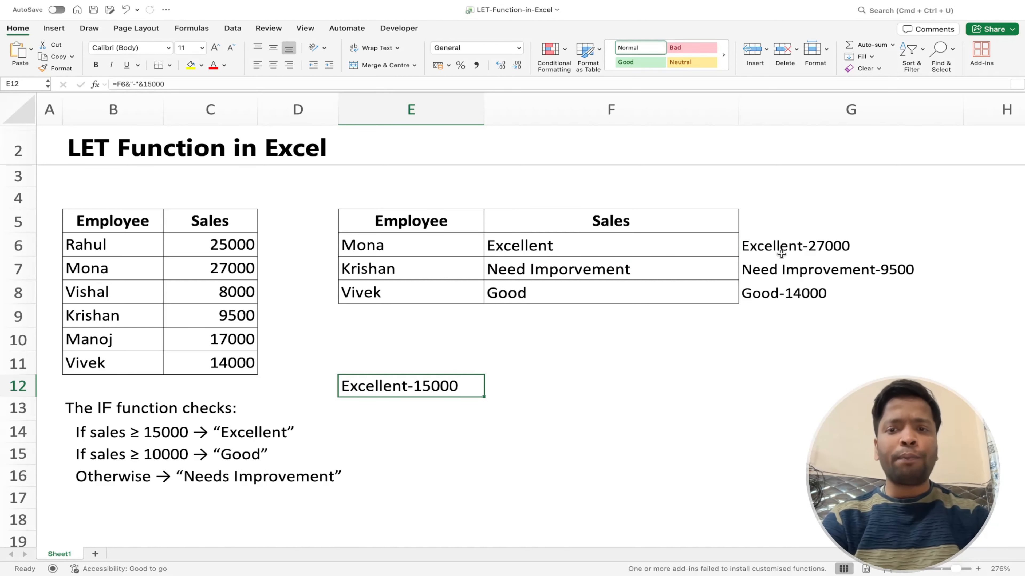
left_click(790, 247)
double_click(791, 247)
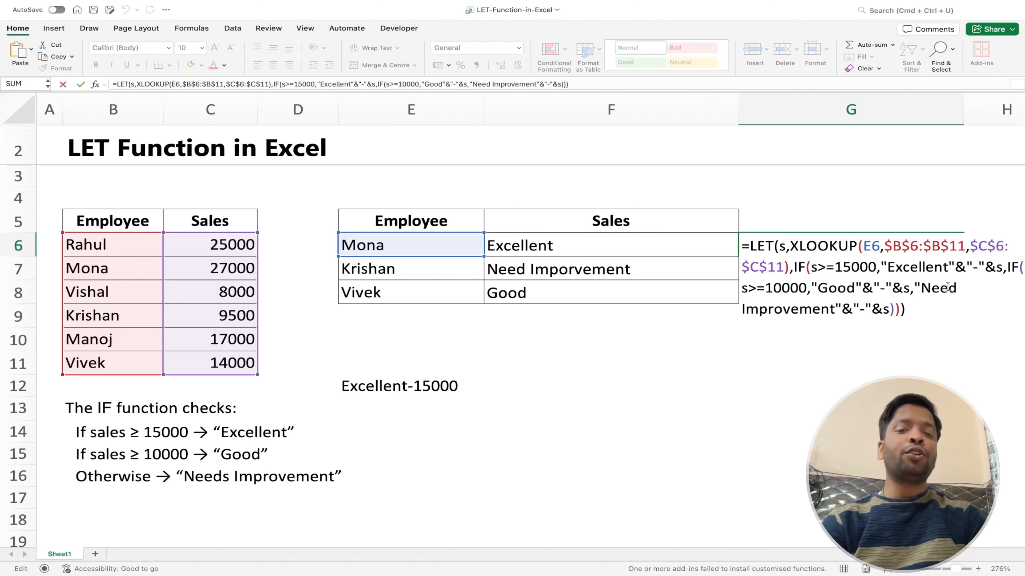
key("ctrl+Return")
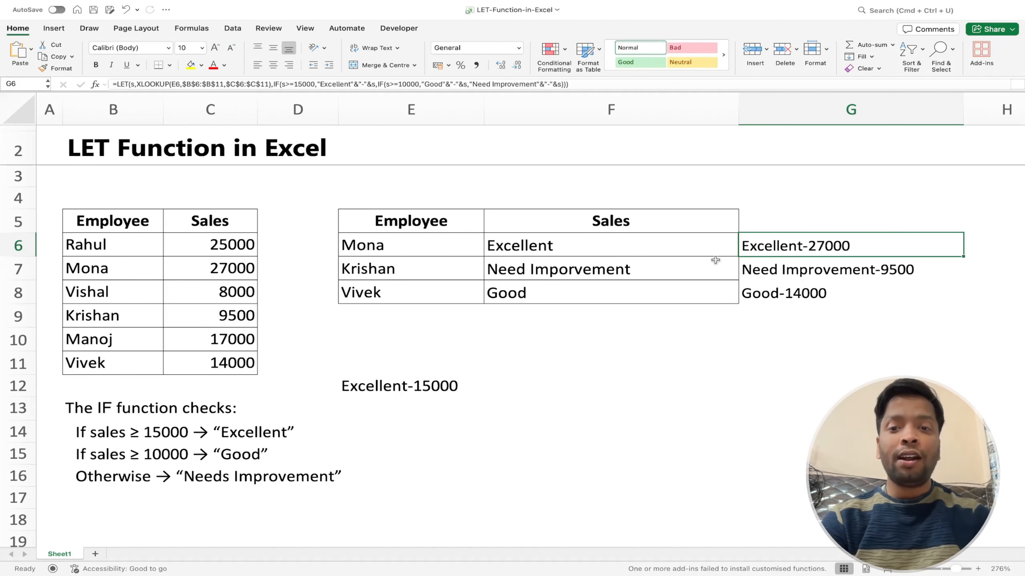
double_click(693, 246)
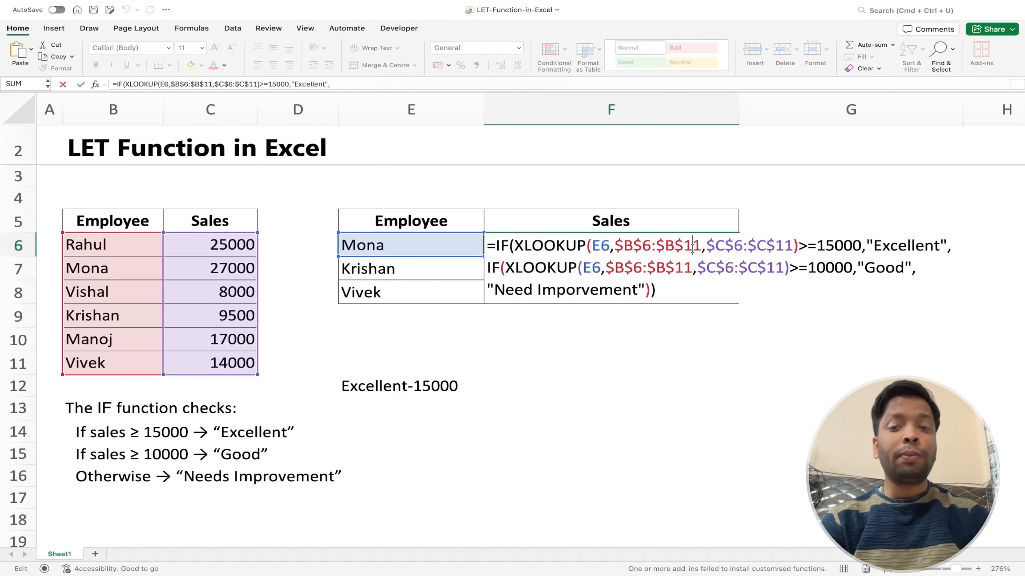